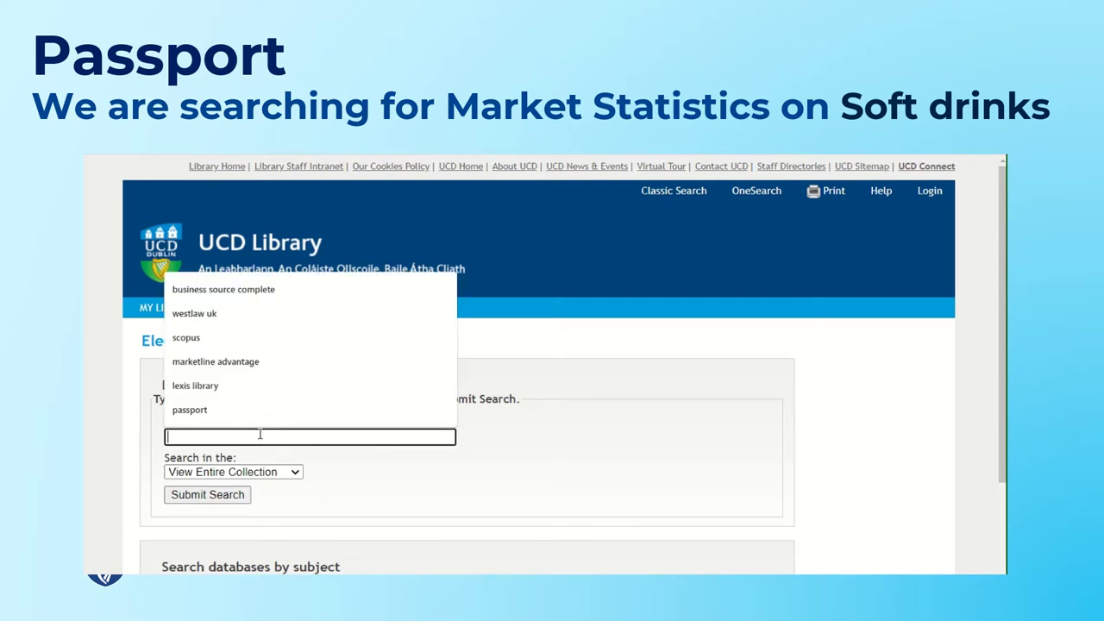
Search the library's electronic resources for "passport" and open the Passport (Euromonitor International) database.
{"action": "type", "text": "passport"}
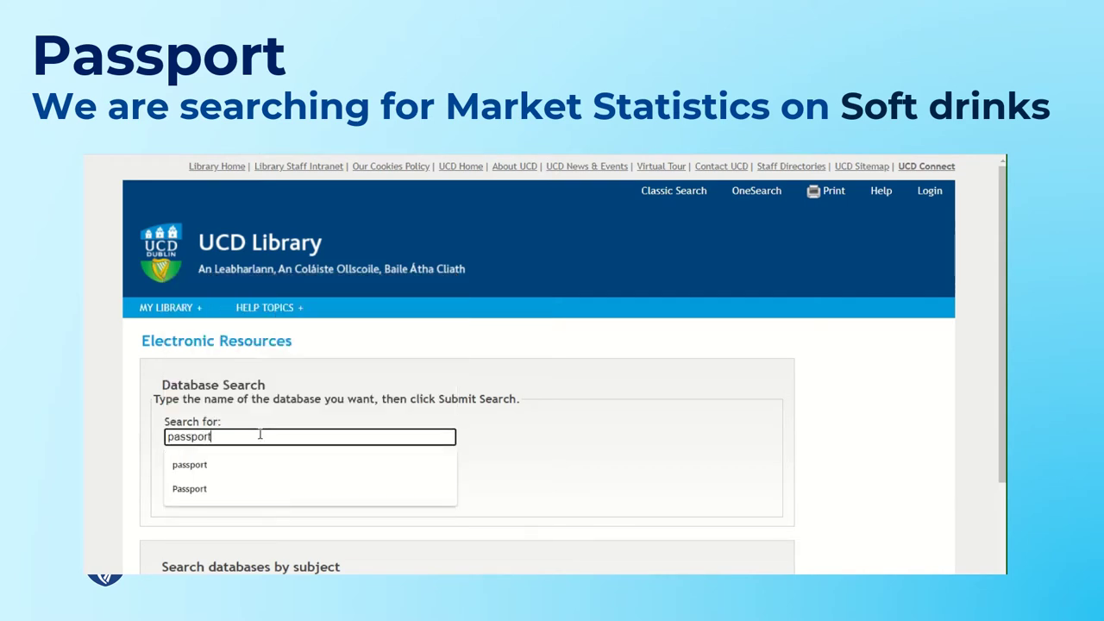
{"action": "left_click", "coordinate": [494, 438]}
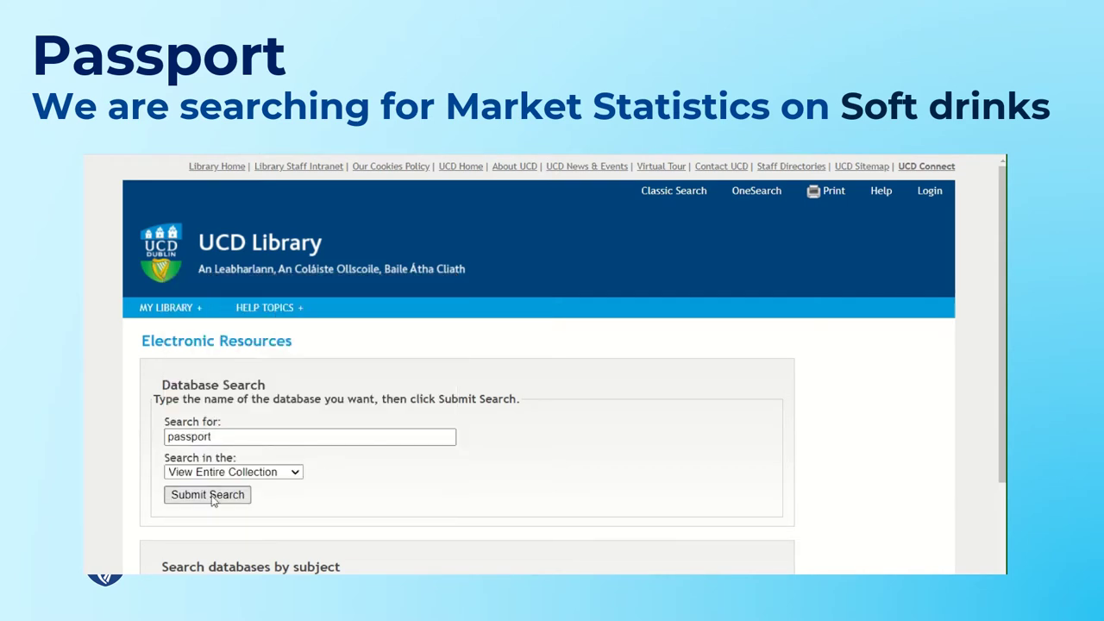
{"action": "left_click", "coordinate": [211, 497]}
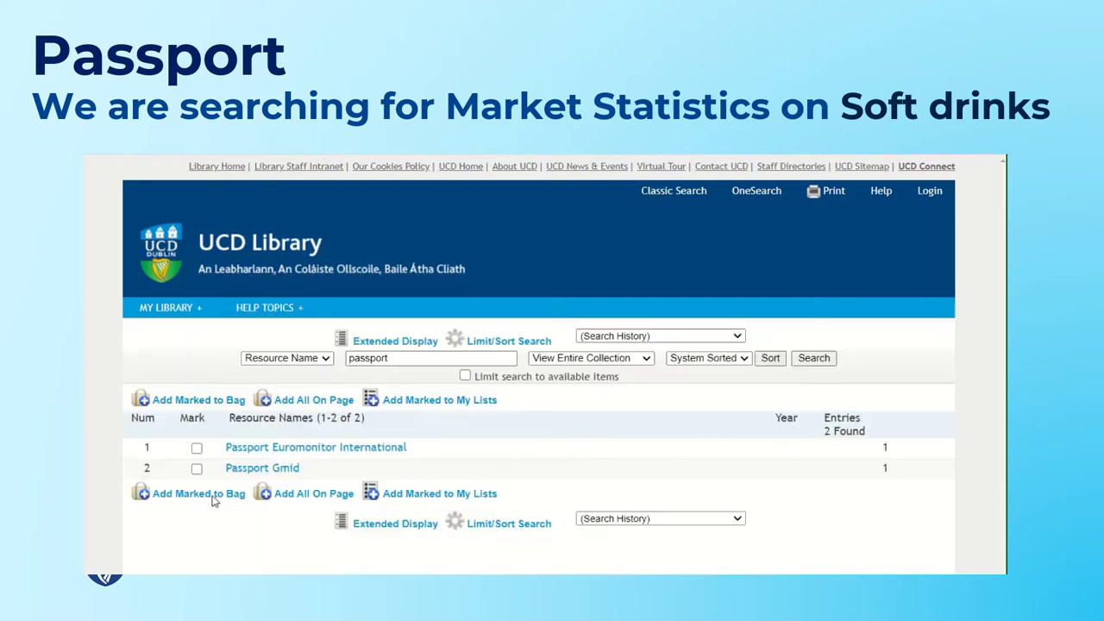
{"action": "left_click", "coordinate": [295, 449]}
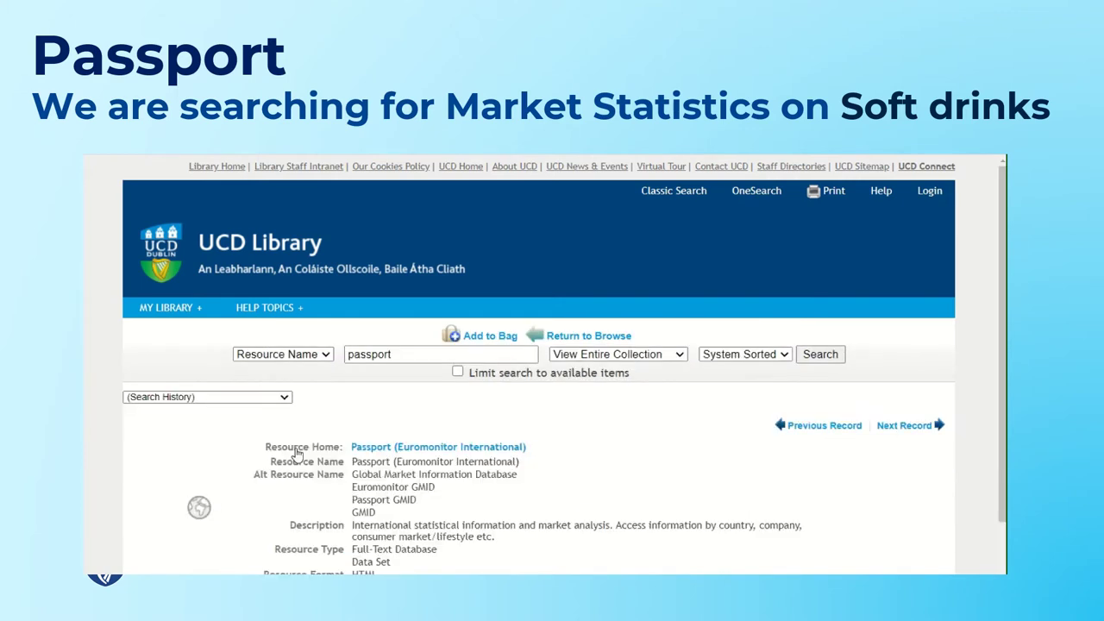
{"action": "left_click", "coordinate": [399, 450]}
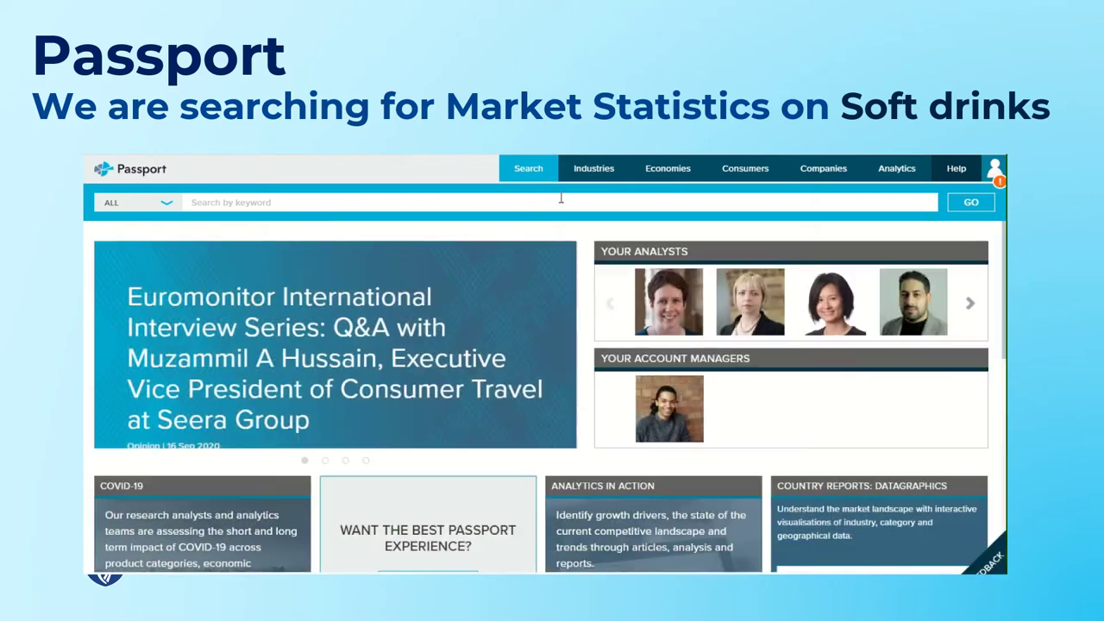
Open the Soft Drinks page among the consumer product industries.
{"action": "mouse_move", "coordinate": [590, 179]}
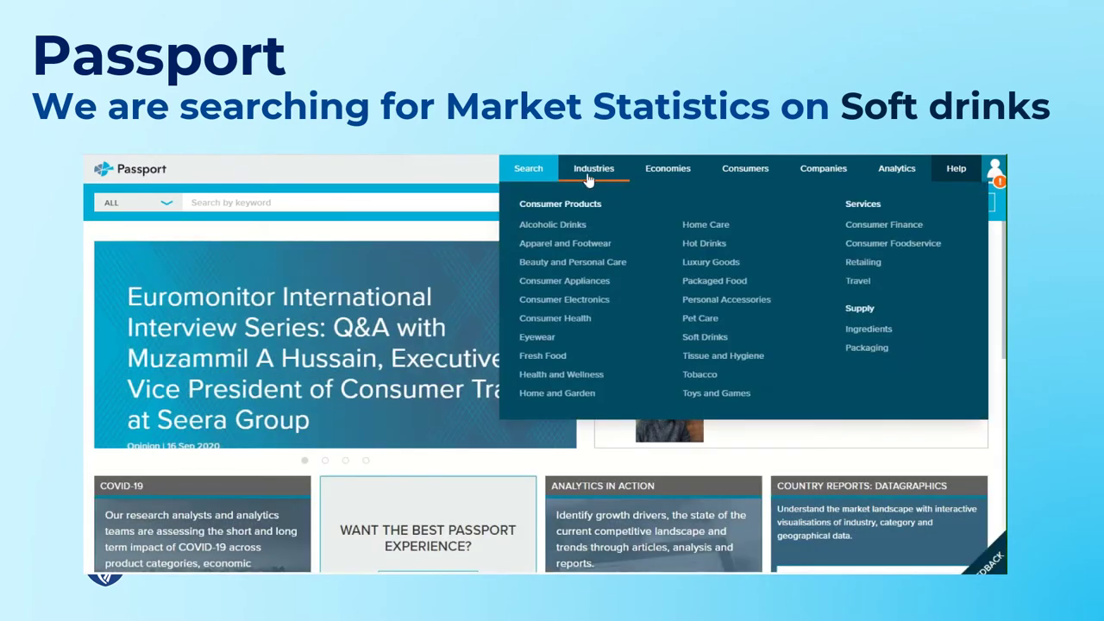
{"action": "mouse_move", "coordinate": [647, 179]}
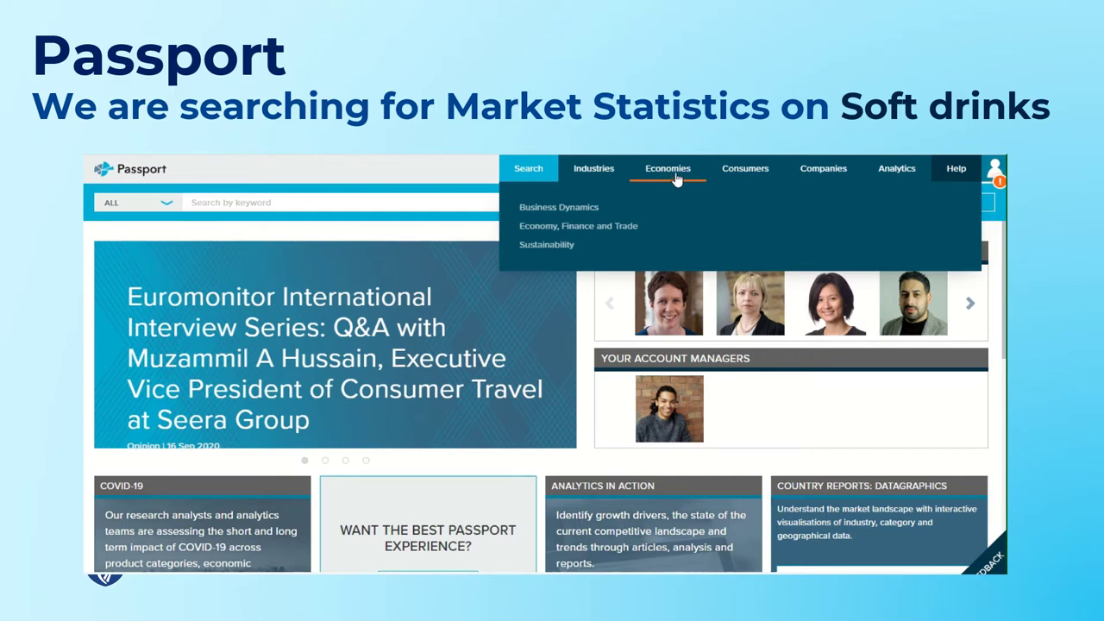
{"action": "mouse_move", "coordinate": [727, 176]}
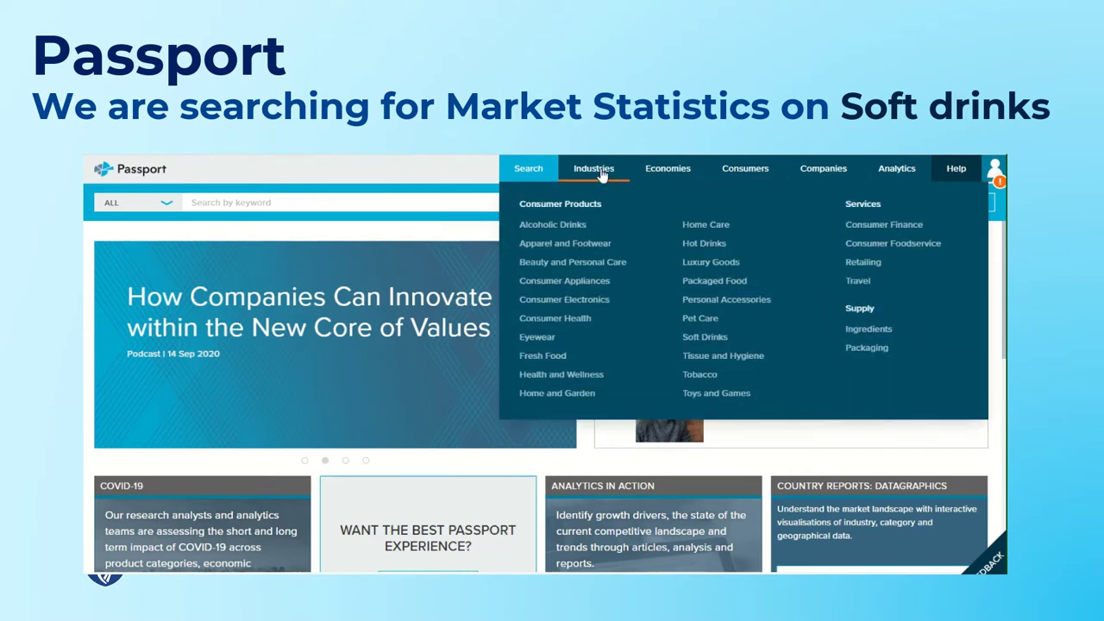
{"action": "left_click", "coordinate": [705, 338]}
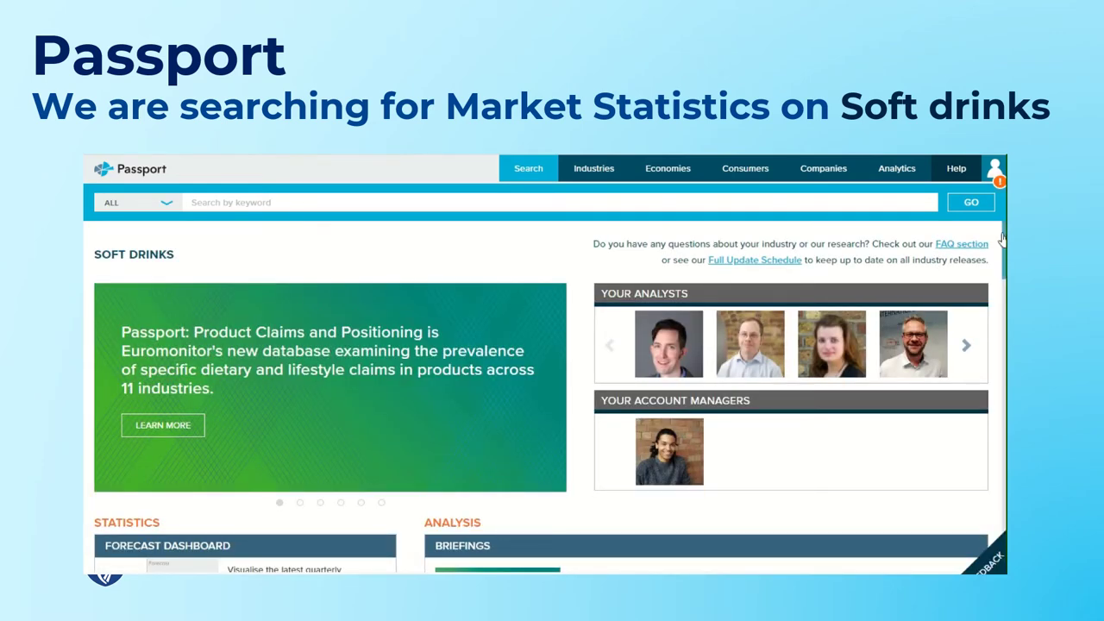
Open the country report for the Soft Drinks category with USA as the geography.
{"action": "left_click_drag", "start_coordinate": [1003, 243], "coordinate": [1004, 291]}
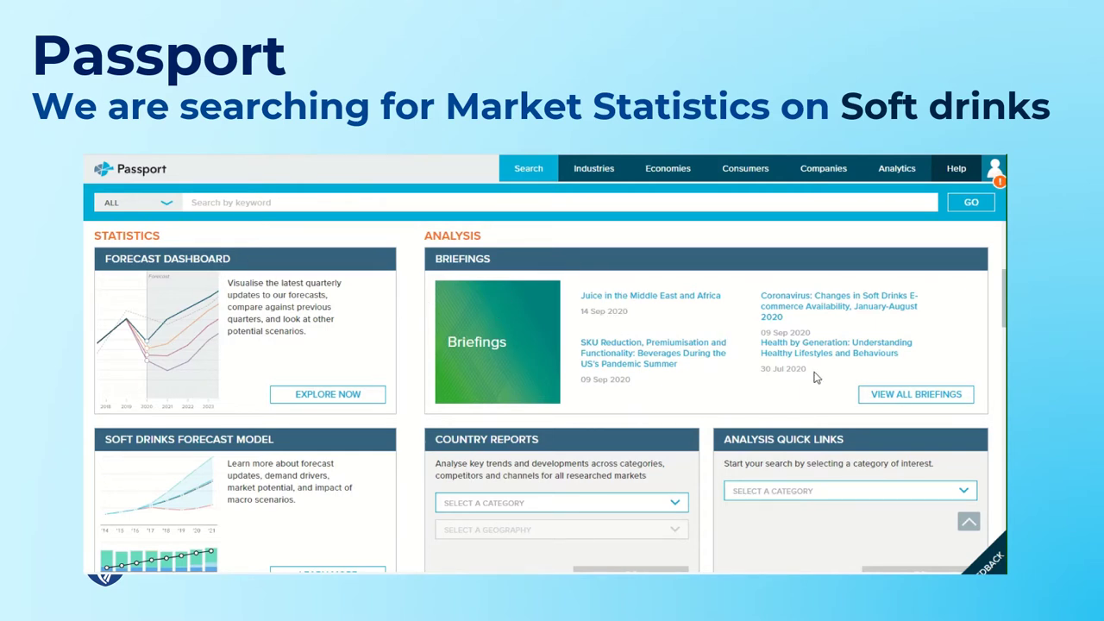
{"action": "left_click", "coordinate": [638, 503]}
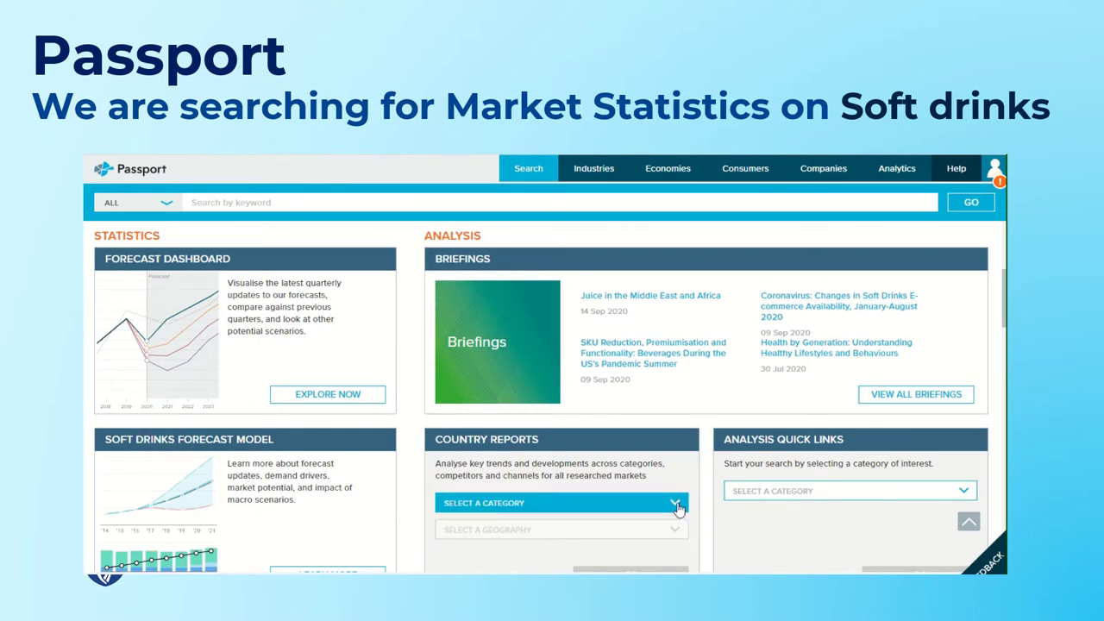
{"action": "left_click", "coordinate": [676, 506]}
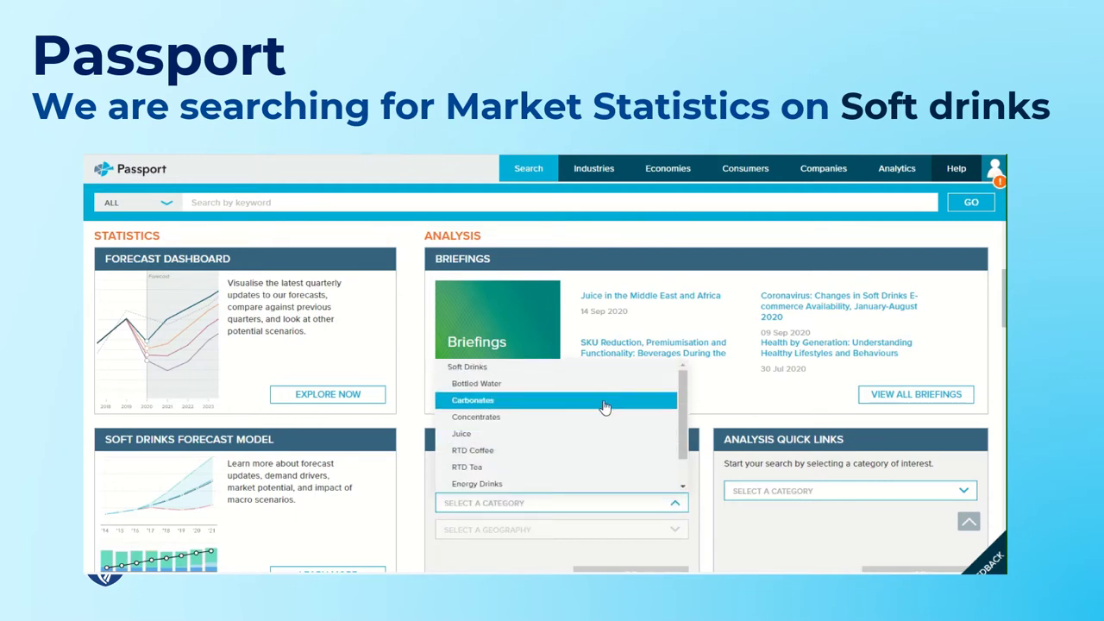
{"action": "left_click", "coordinate": [595, 369]}
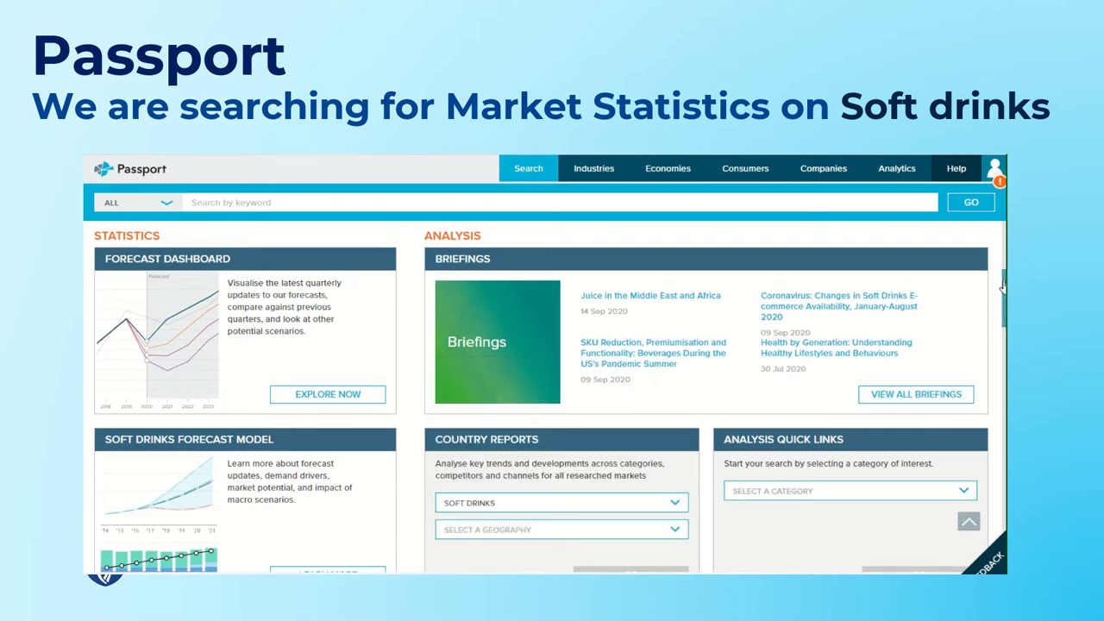
{"action": "left_click_drag", "start_coordinate": [1004, 287], "coordinate": [1003, 328]}
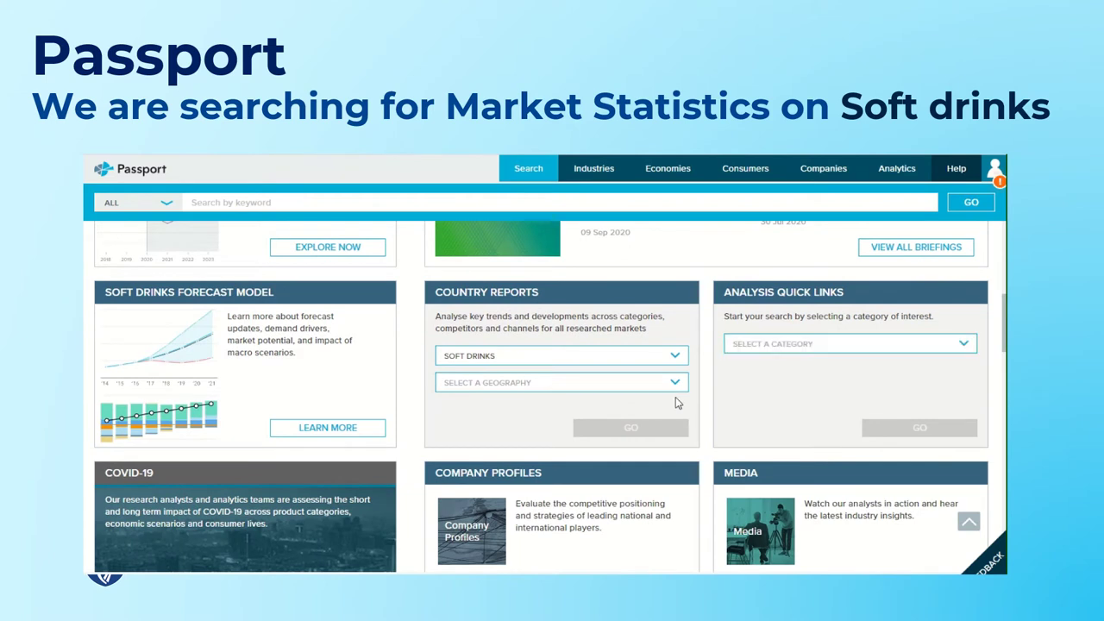
{"action": "left_click", "coordinate": [676, 391]}
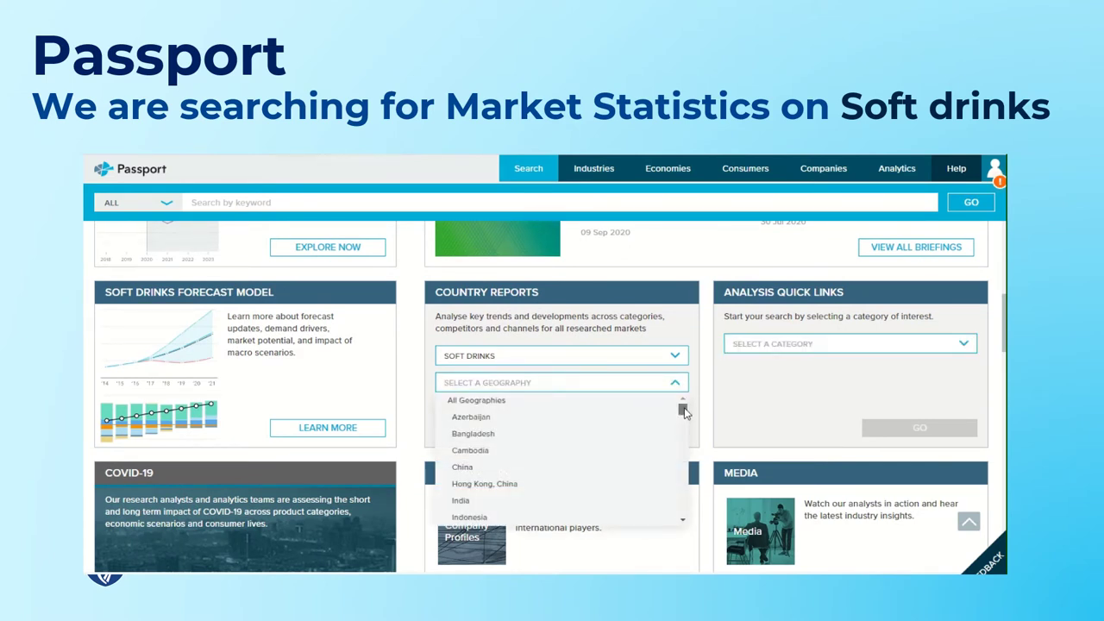
{"action": "left_click_drag", "start_coordinate": [683, 412], "coordinate": [689, 498]}
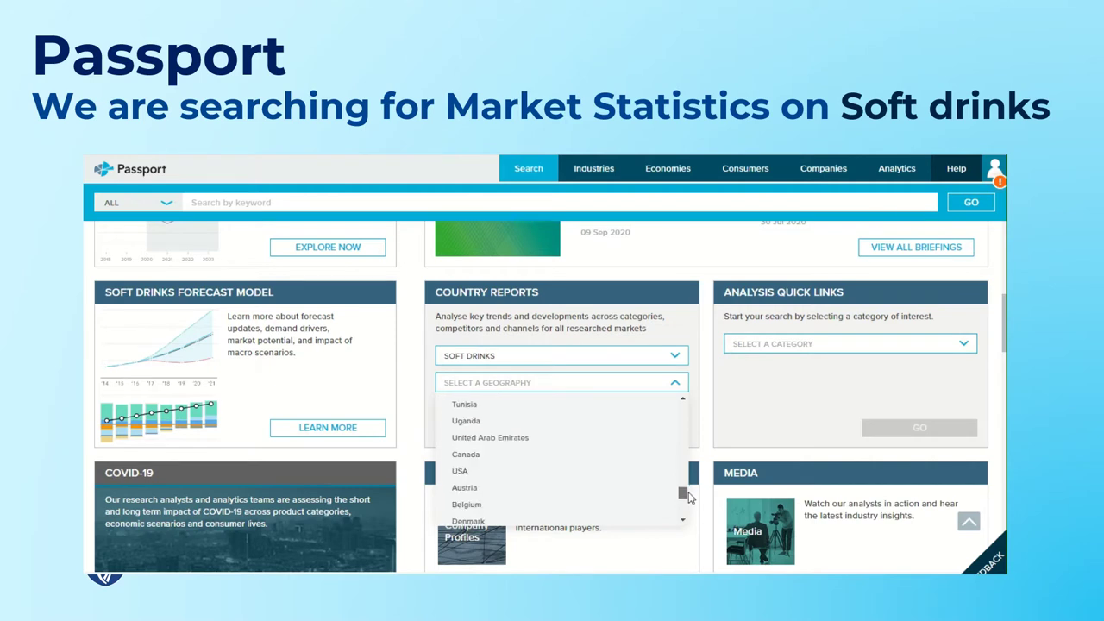
{"action": "left_click", "coordinate": [527, 472]}
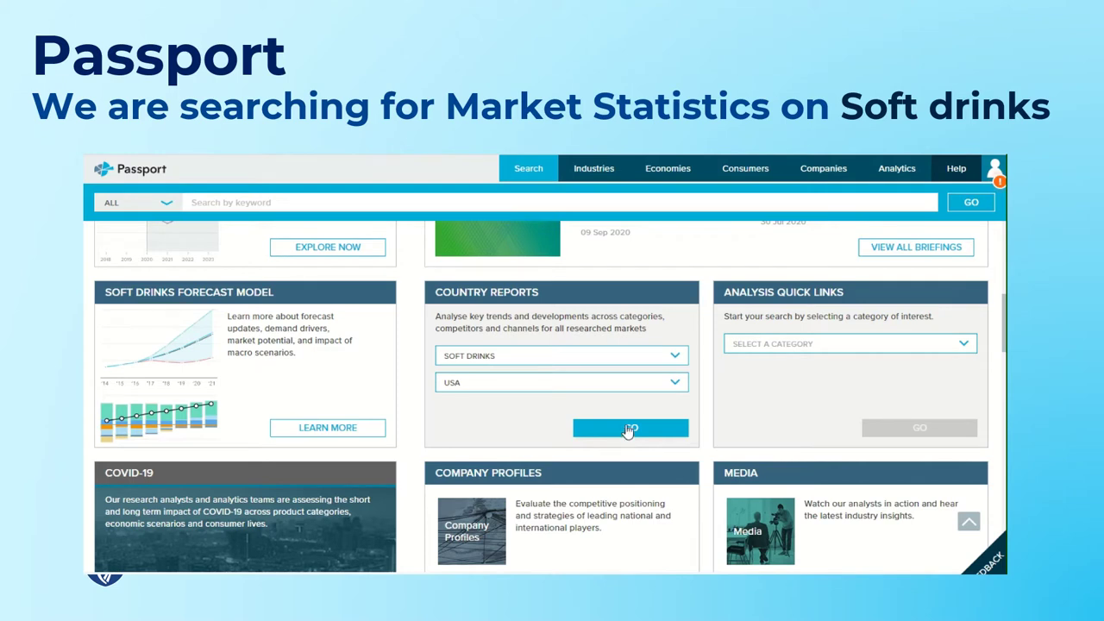
{"action": "left_click", "coordinate": [629, 428]}
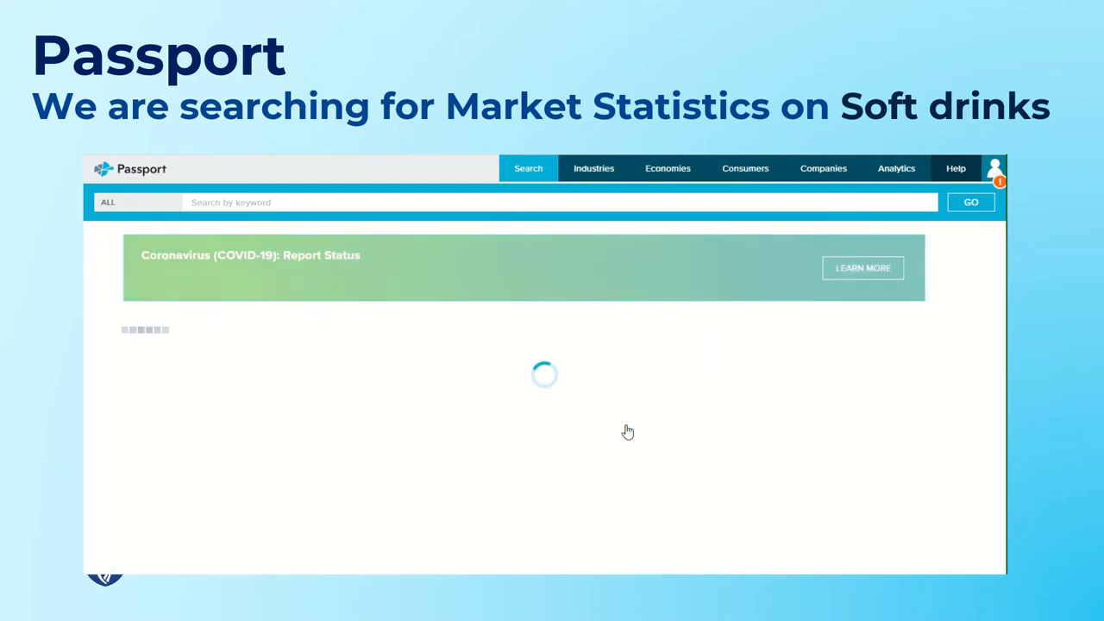
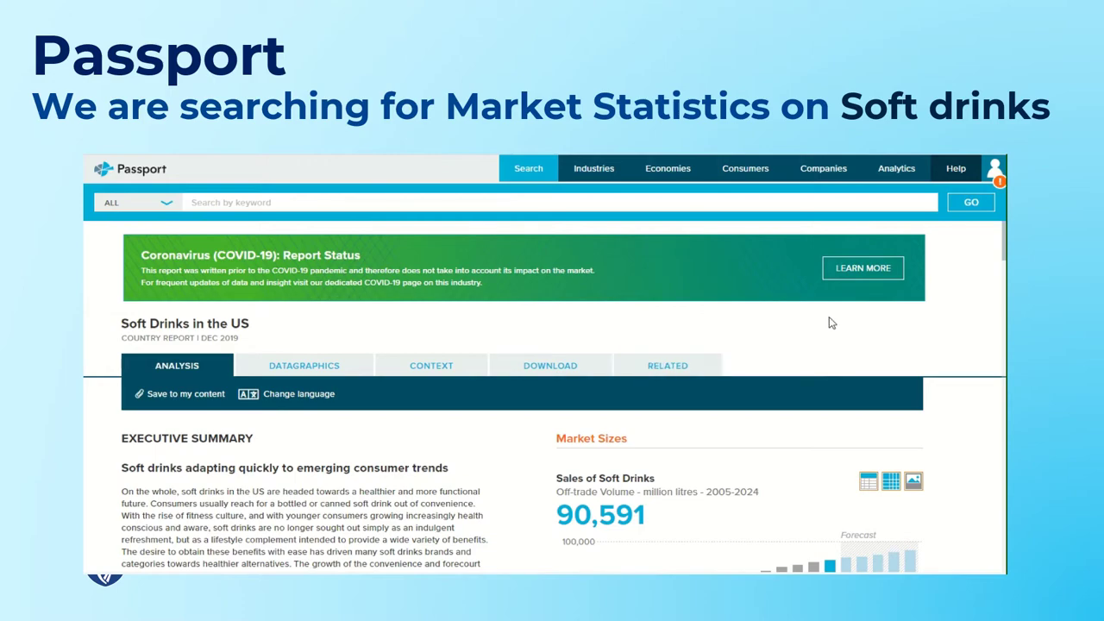
Show the US soft drinks report's datagraphics and open the full data table behind the Sales of Soft Drinks chart.
{"action": "scroll", "coordinate": [992, 253], "scroll_direction": "down", "scroll_amount": 7}
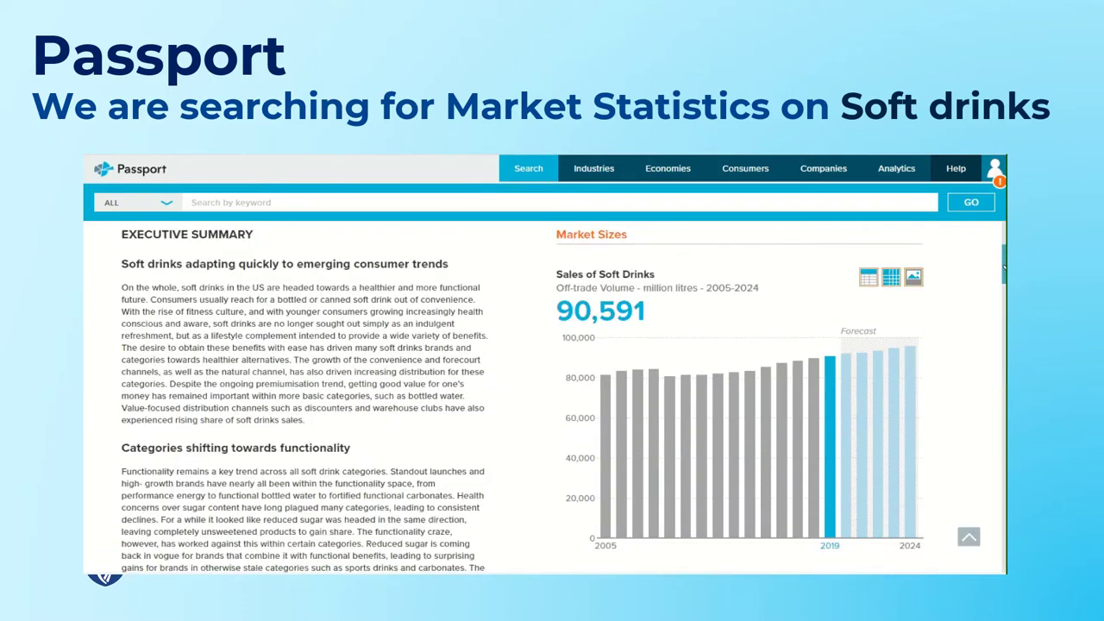
{"action": "scroll", "coordinate": [992, 253], "scroll_direction": "up", "scroll_amount": 5}
{"action": "scroll", "coordinate": [992, 254], "scroll_direction": "up", "scroll_amount": 3}
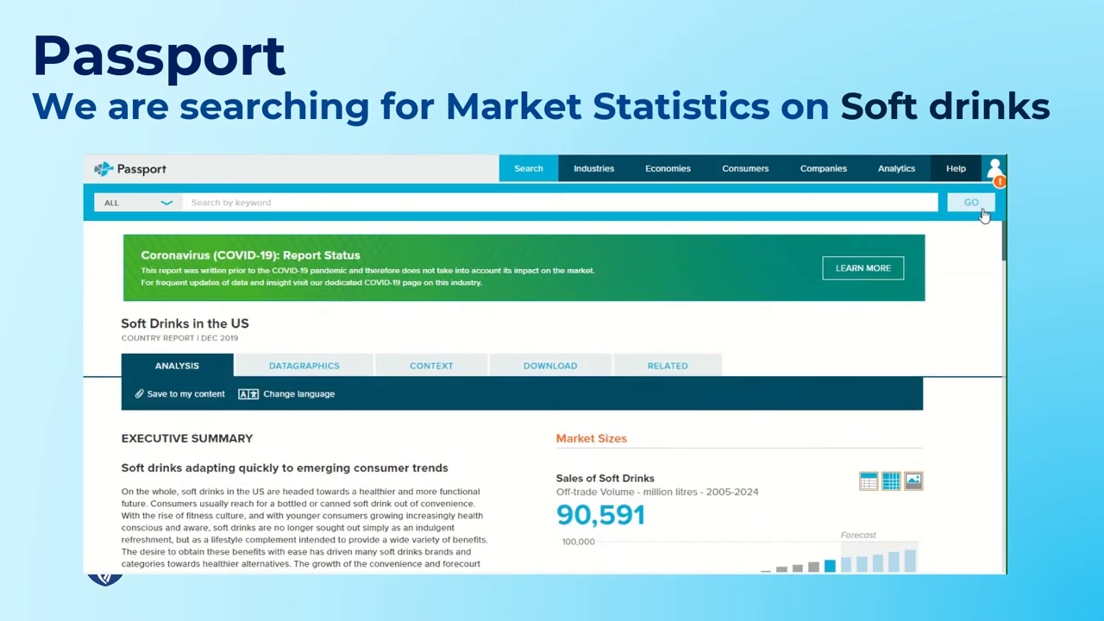
{"action": "left_click", "coordinate": [302, 369]}
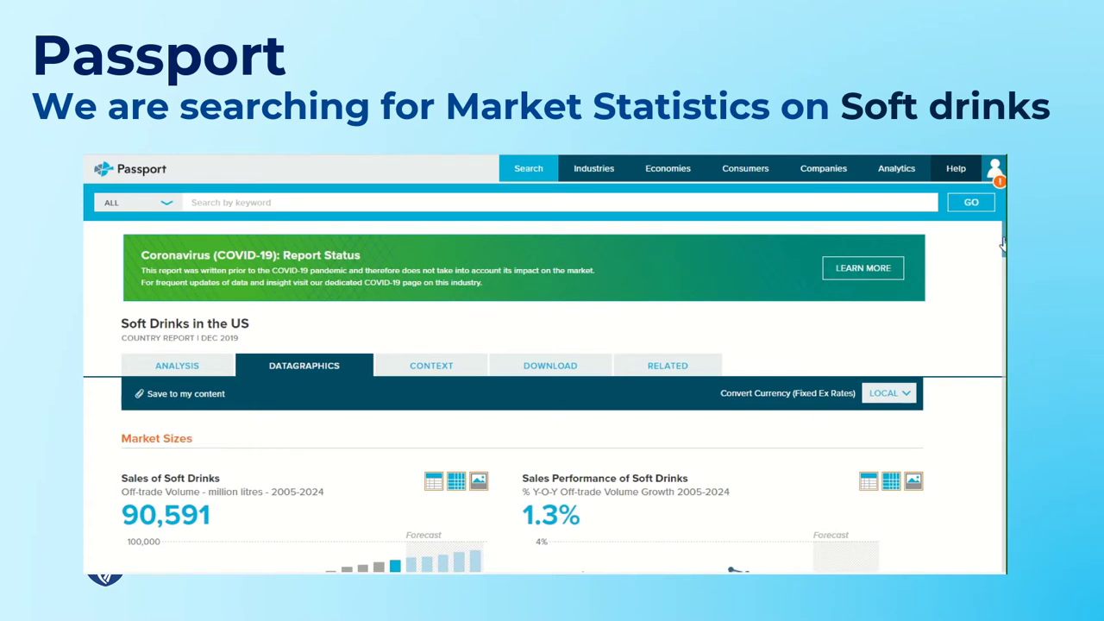
{"action": "scroll", "coordinate": [1003, 246], "scroll_direction": "down", "scroll_amount": 3}
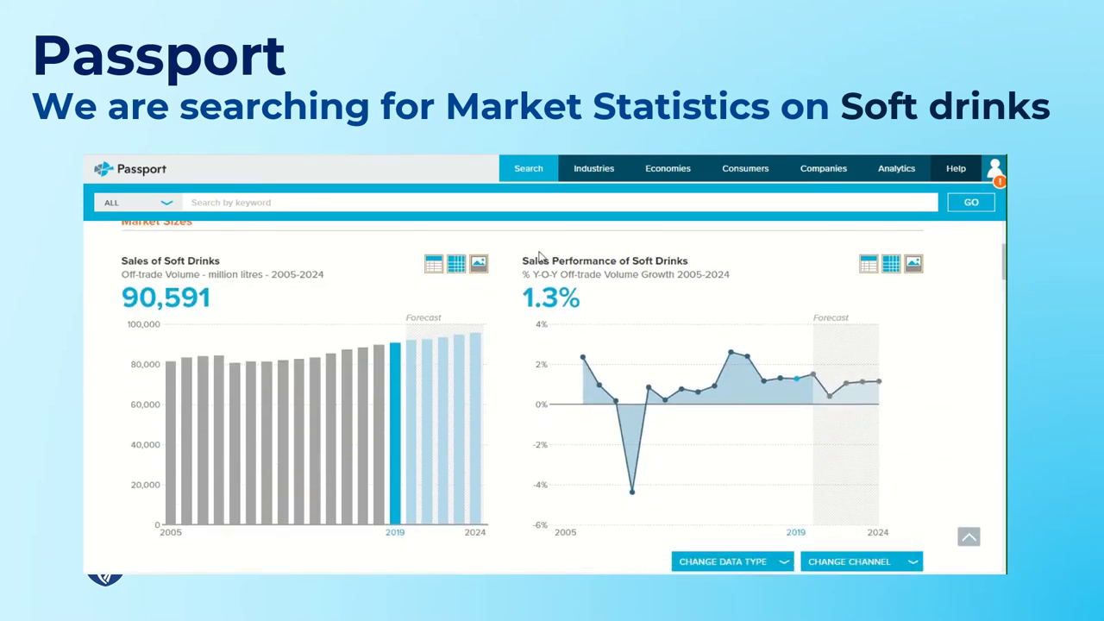
{"action": "left_click", "coordinate": [456, 268]}
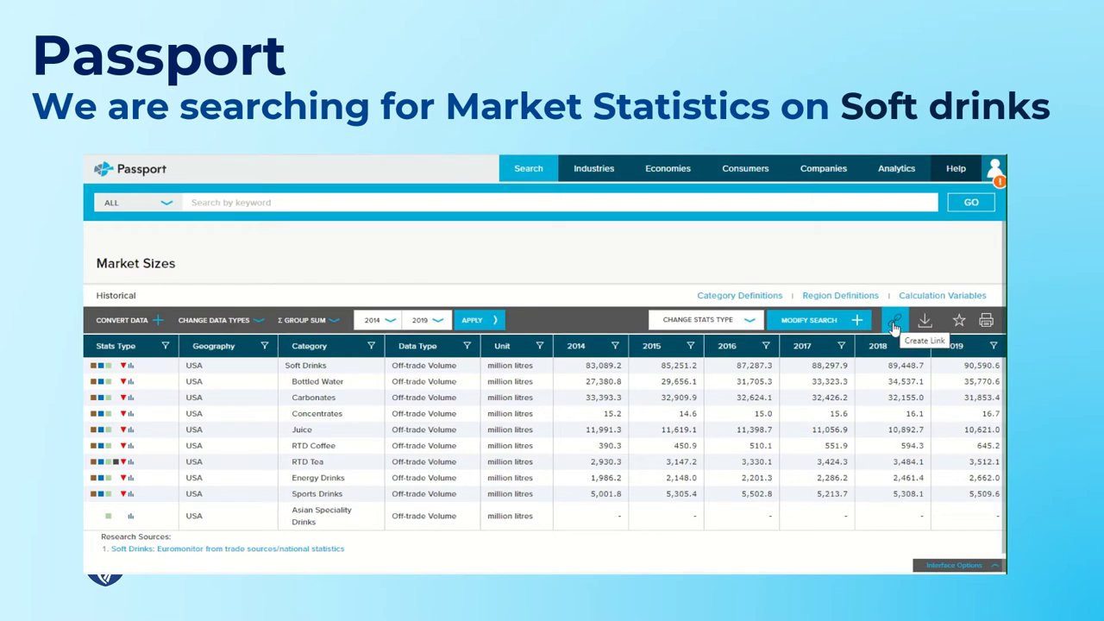
Change the statistics type to Company Shares and add Total Volume to the data types shown.
{"action": "left_click", "coordinate": [750, 321]}
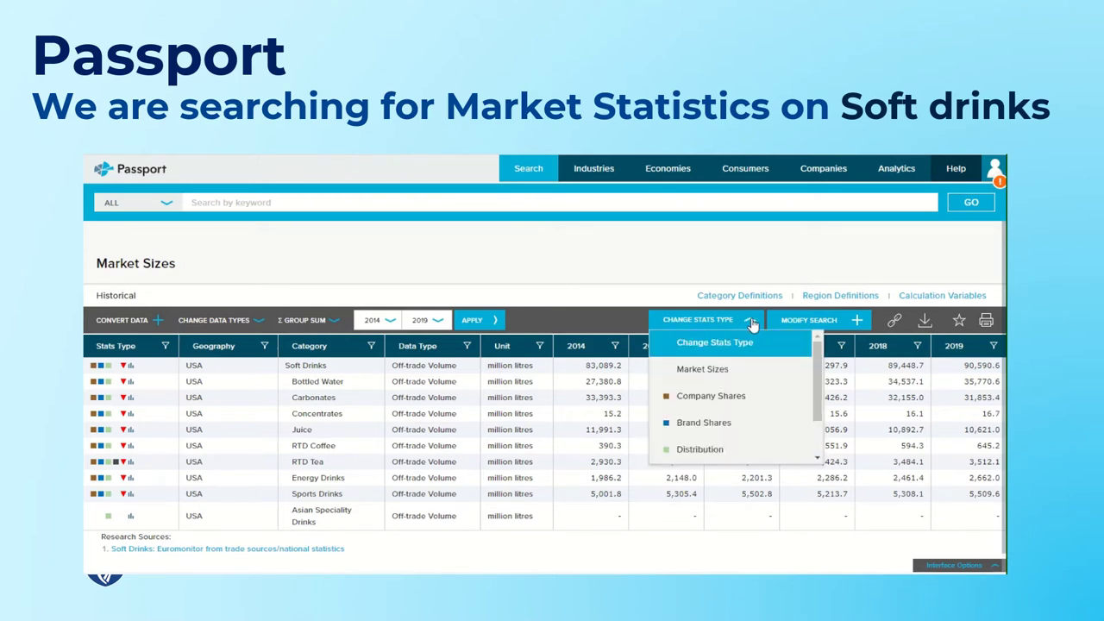
{"action": "left_click", "coordinate": [709, 398]}
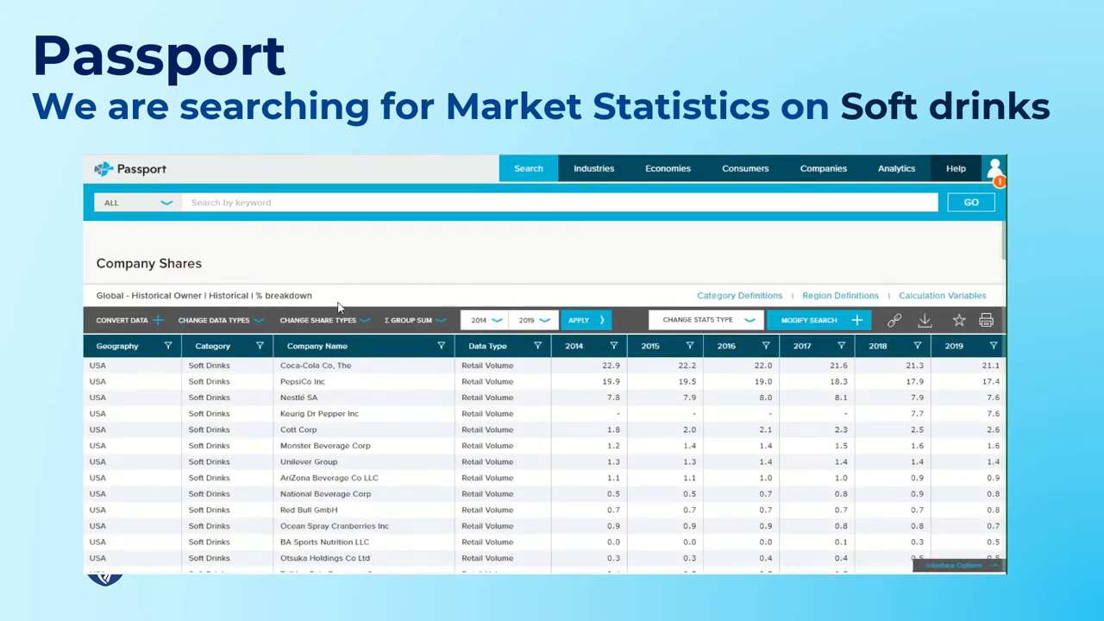
{"action": "left_click", "coordinate": [259, 321]}
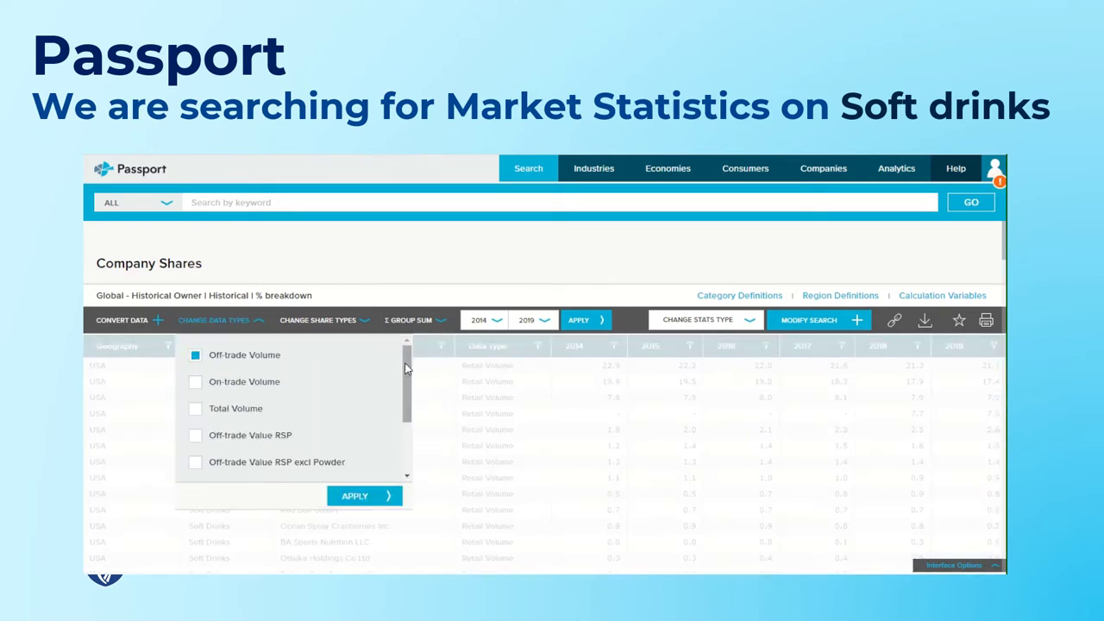
{"action": "scroll", "coordinate": [410, 369], "scroll_direction": "down", "scroll_amount": 3}
{"action": "scroll", "coordinate": [393, 364], "scroll_direction": "up", "scroll_amount": 3}
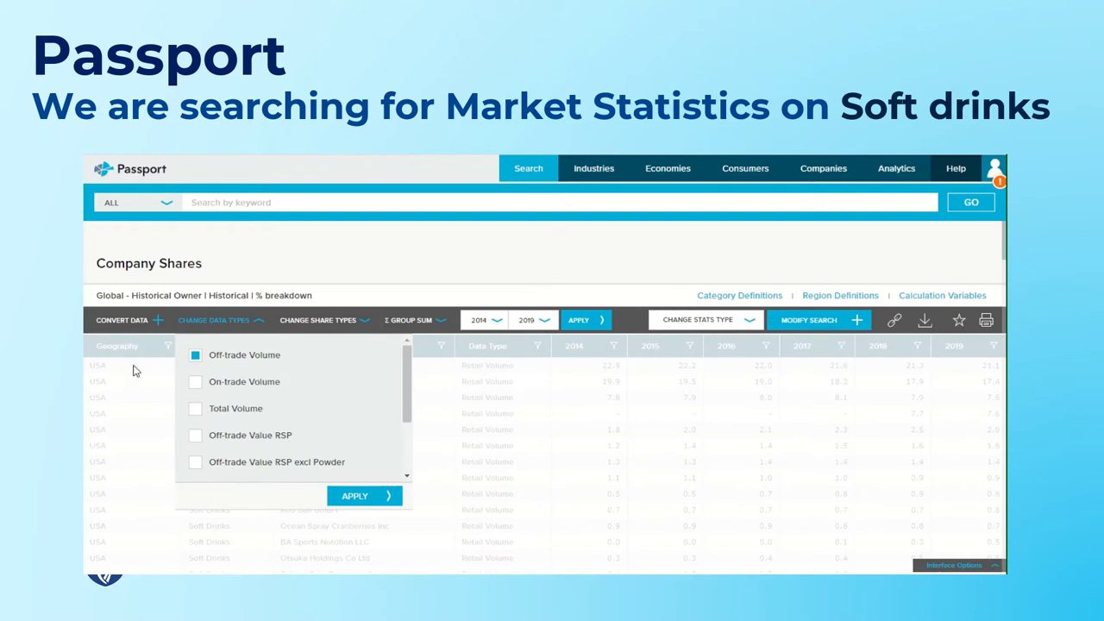
{"action": "left_click", "coordinate": [198, 413]}
{"action": "left_click", "coordinate": [363, 497]}
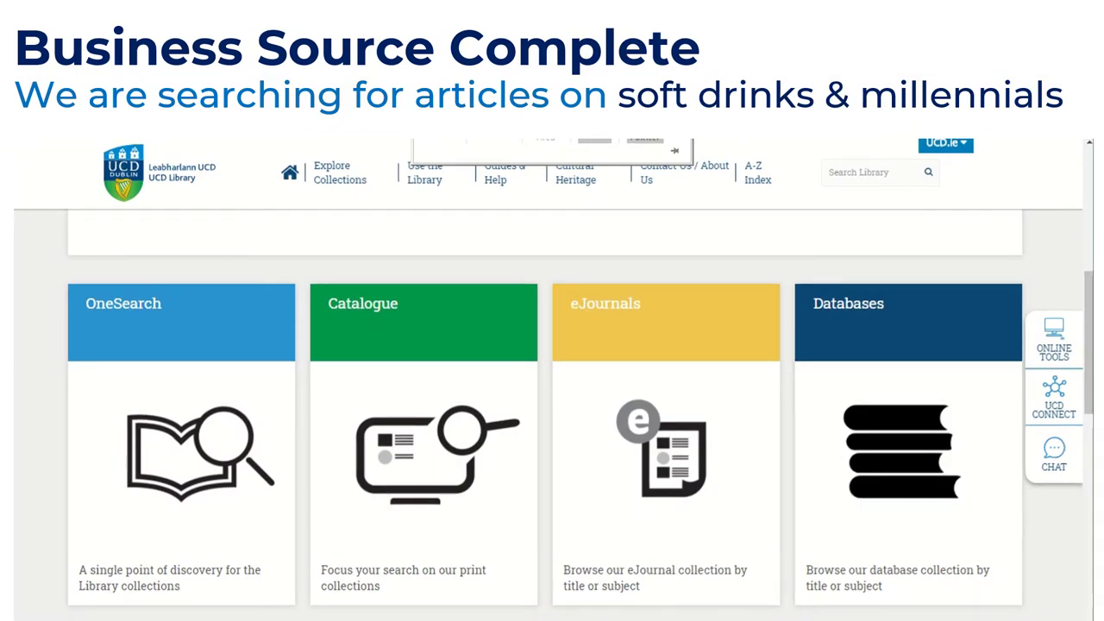
Switch to the UCD Library site, search its databases for "business source complete" and open Business Source Complete (EBSCO).
{"action": "left_click", "coordinate": [831, 321]}
{"action": "left_click", "coordinate": [132, 470]}
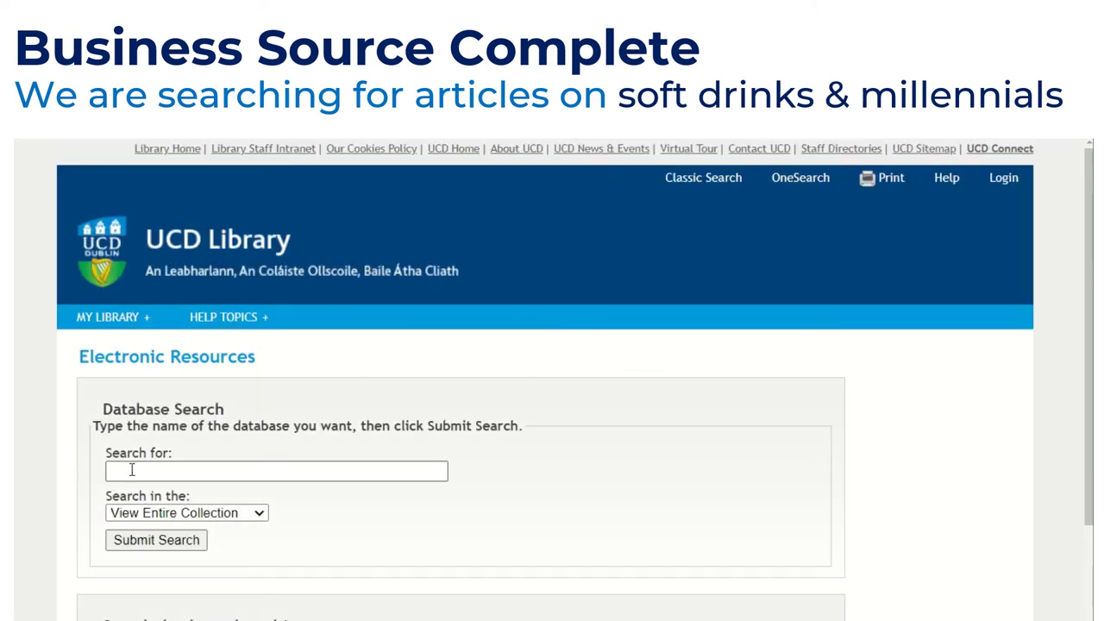
{"action": "type", "text": "bu"}
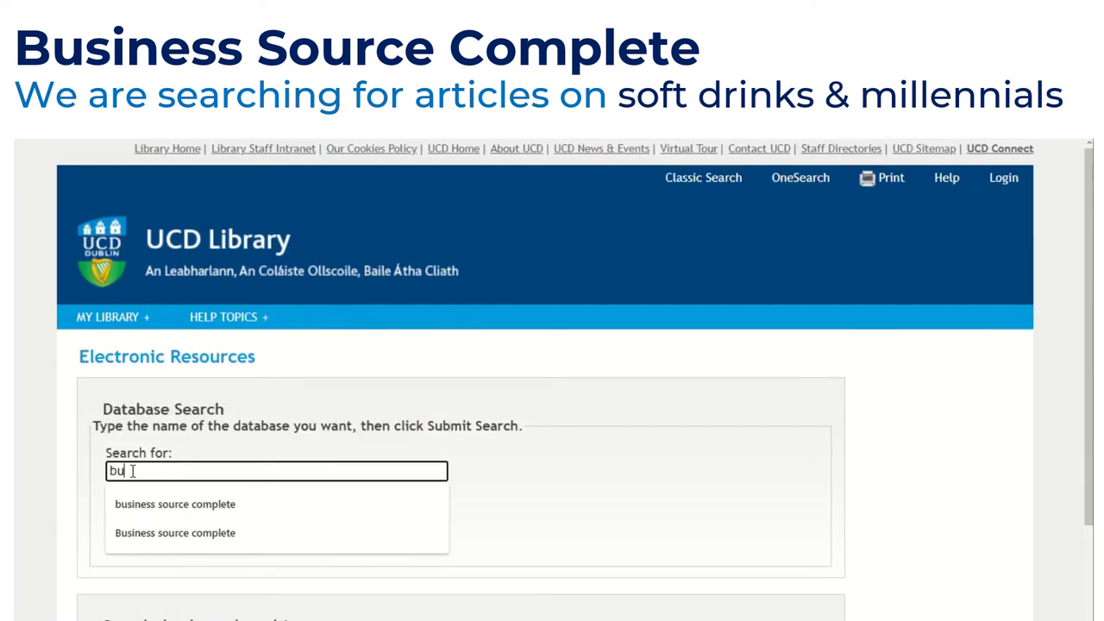
{"action": "type", "text": "siness source complete"}
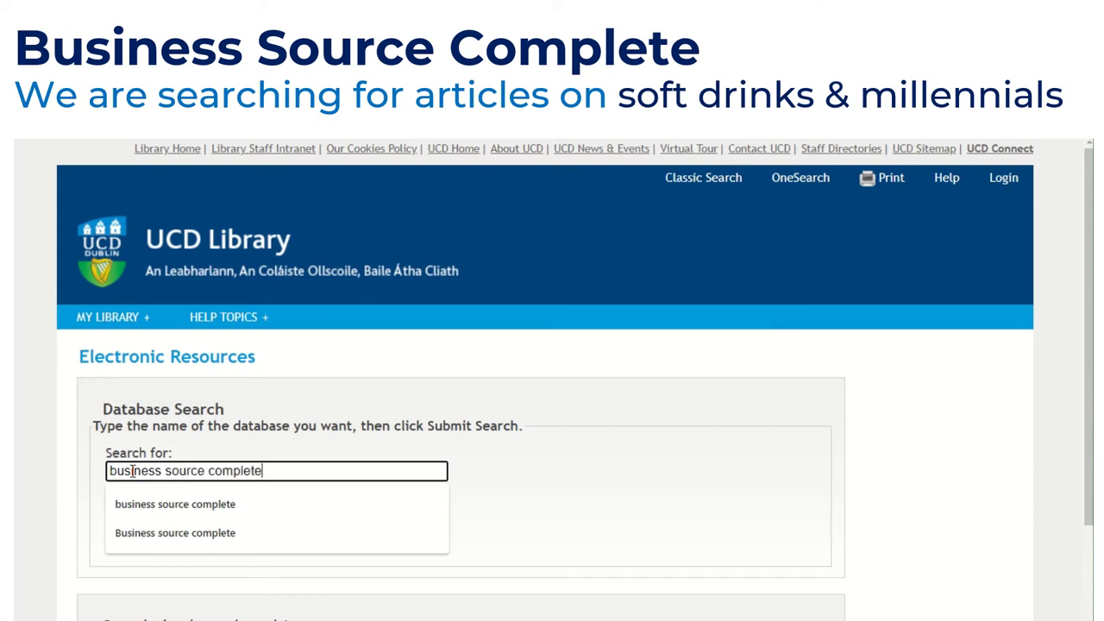
{"action": "left_click", "coordinate": [535, 470]}
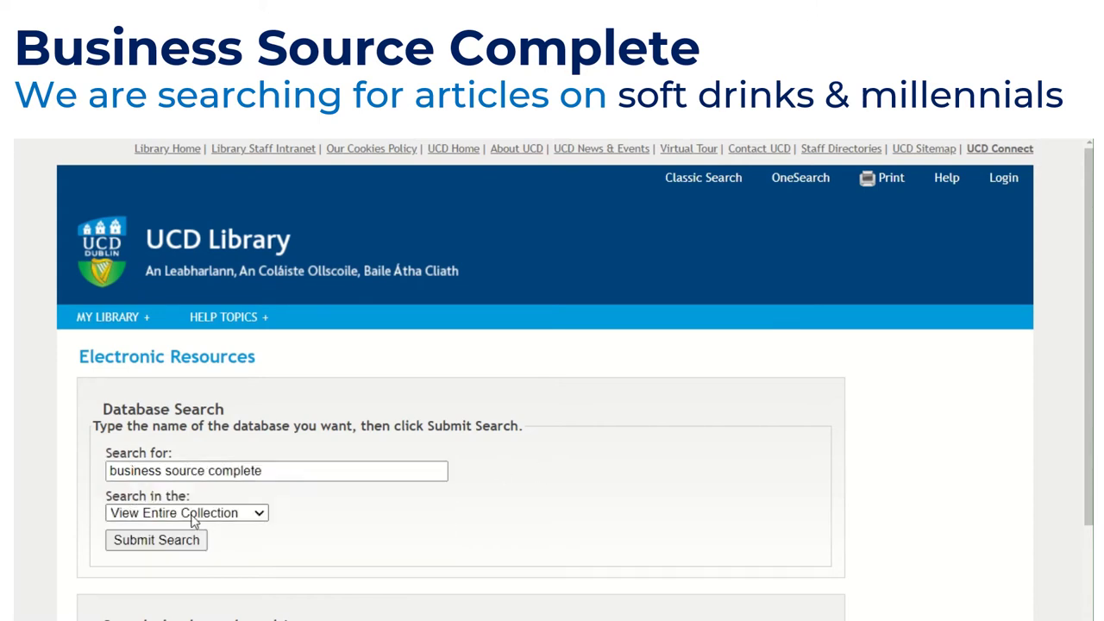
{"action": "left_click", "coordinate": [156, 540]}
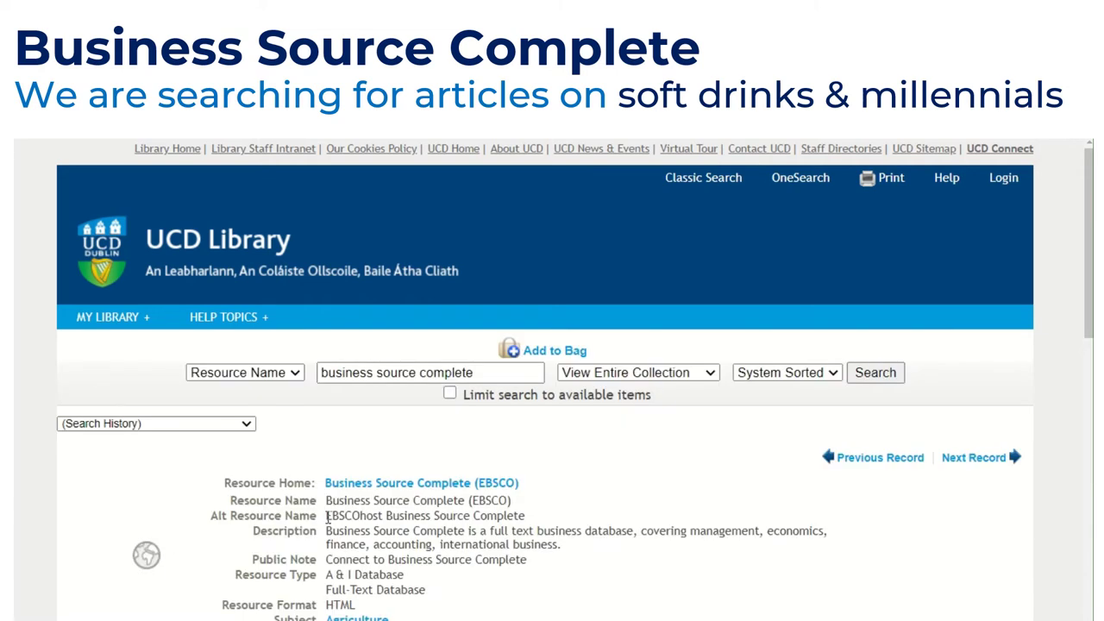
{"action": "left_click", "coordinate": [421, 484]}
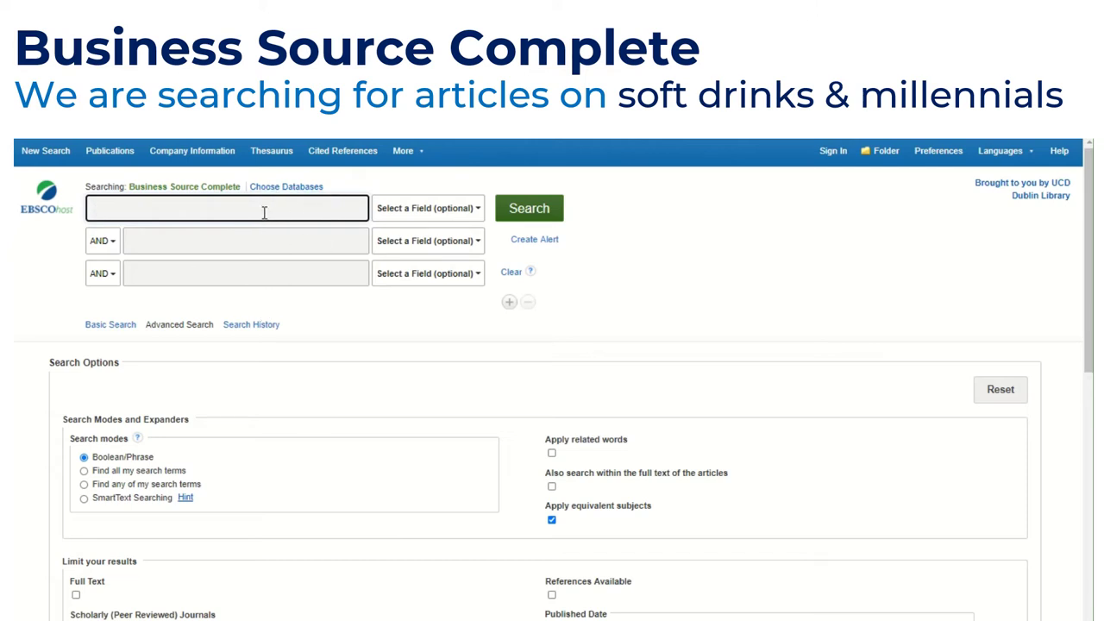
Enter "soft drink*" as the first search term and restrict it to the TI Title field.
{"action": "type", "text": "soft drink*"}
{"action": "left_click", "coordinate": [479, 210]}
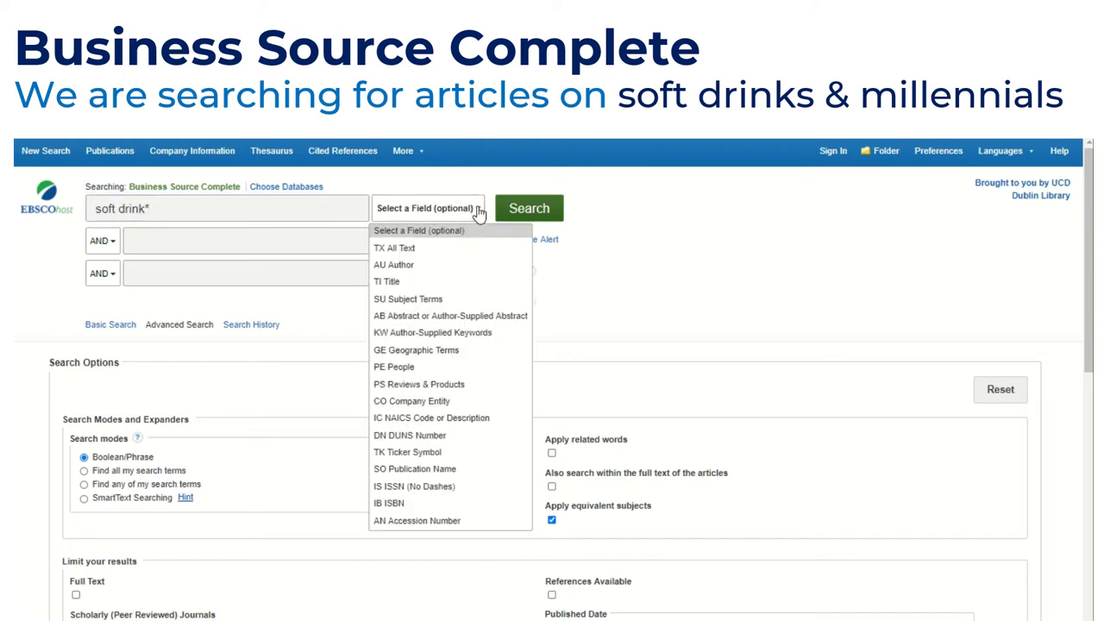
{"action": "left_click", "coordinate": [455, 284]}
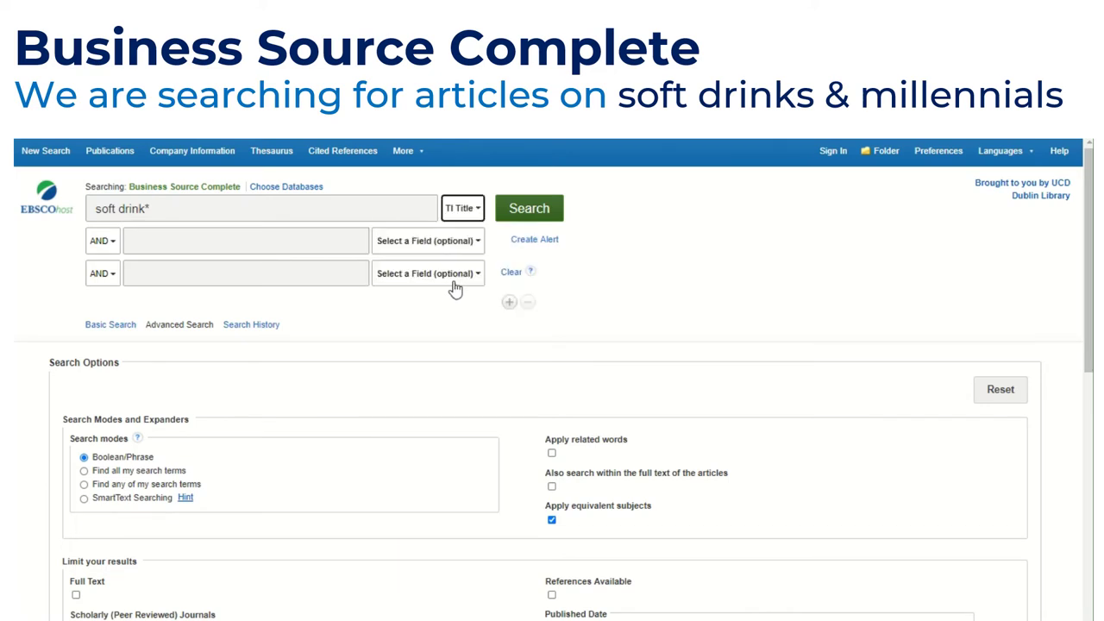
Add "millennials" as a second term combined with AND in the TX All Text field, and run the search.
{"action": "left_click", "coordinate": [115, 248]}
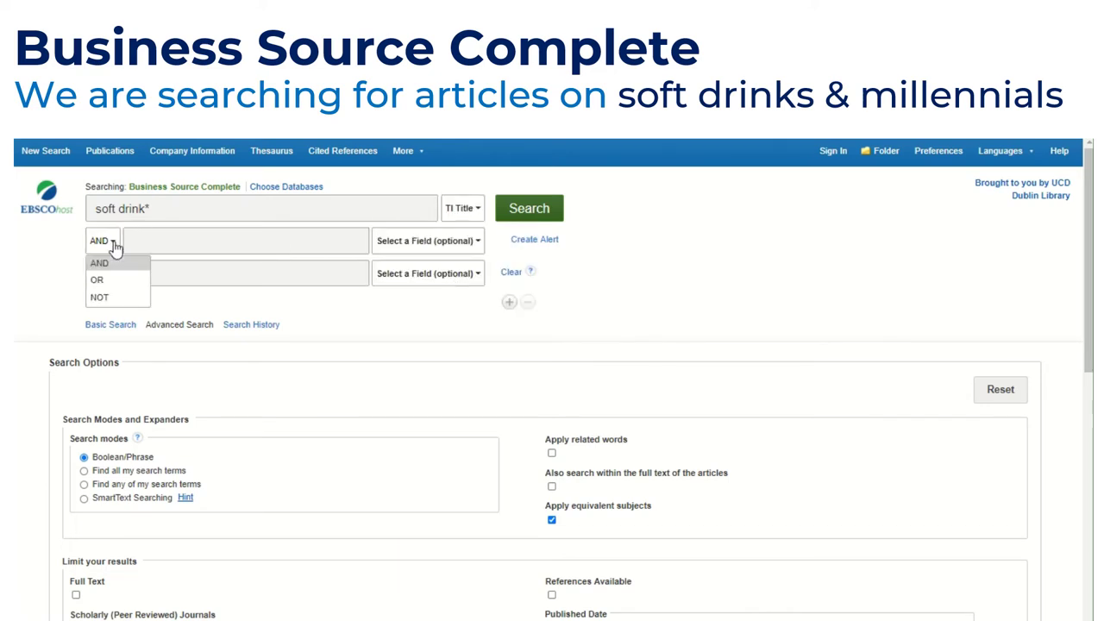
{"action": "left_click", "coordinate": [112, 262]}
{"action": "left_click", "coordinate": [132, 239]}
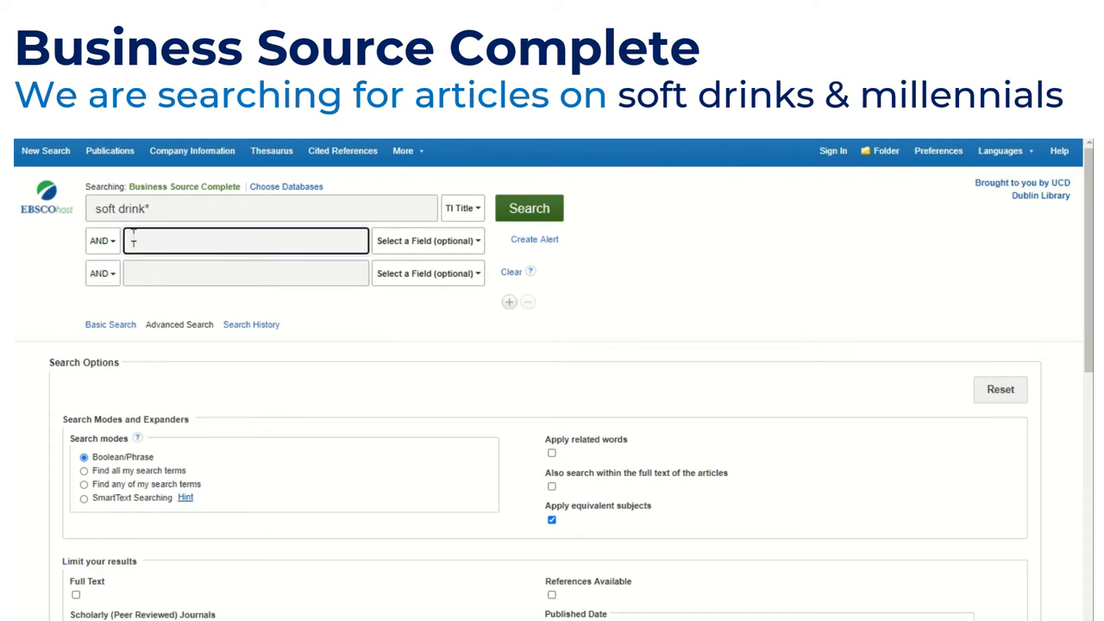
{"action": "type", "text": "millennials"}
{"action": "left_click", "coordinate": [480, 245]}
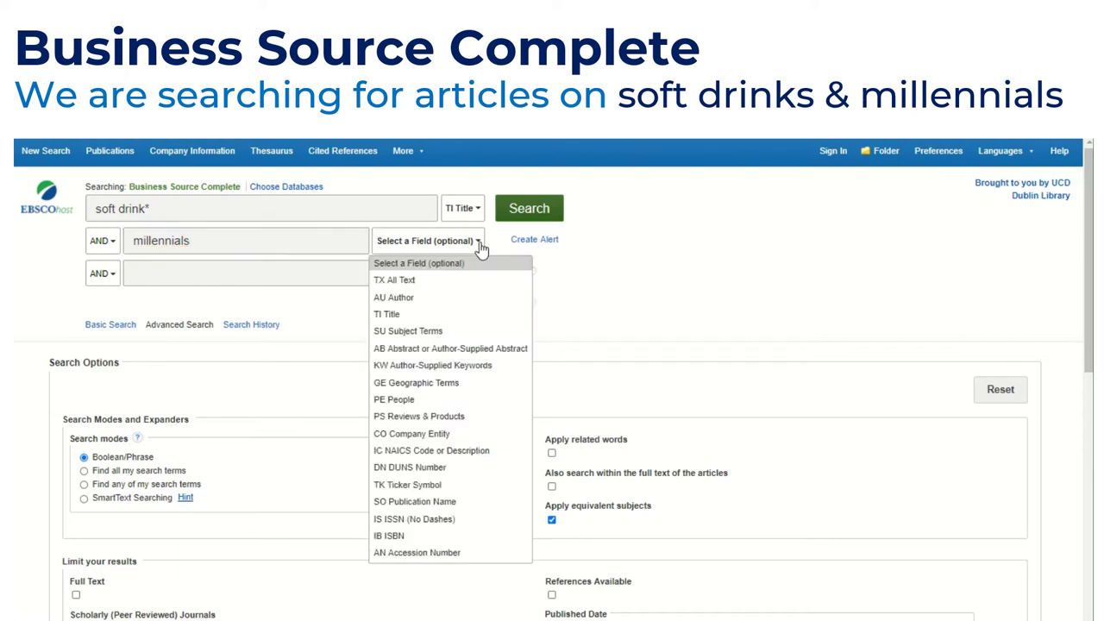
{"action": "left_click", "coordinate": [455, 280]}
{"action": "left_click", "coordinate": [535, 218]}
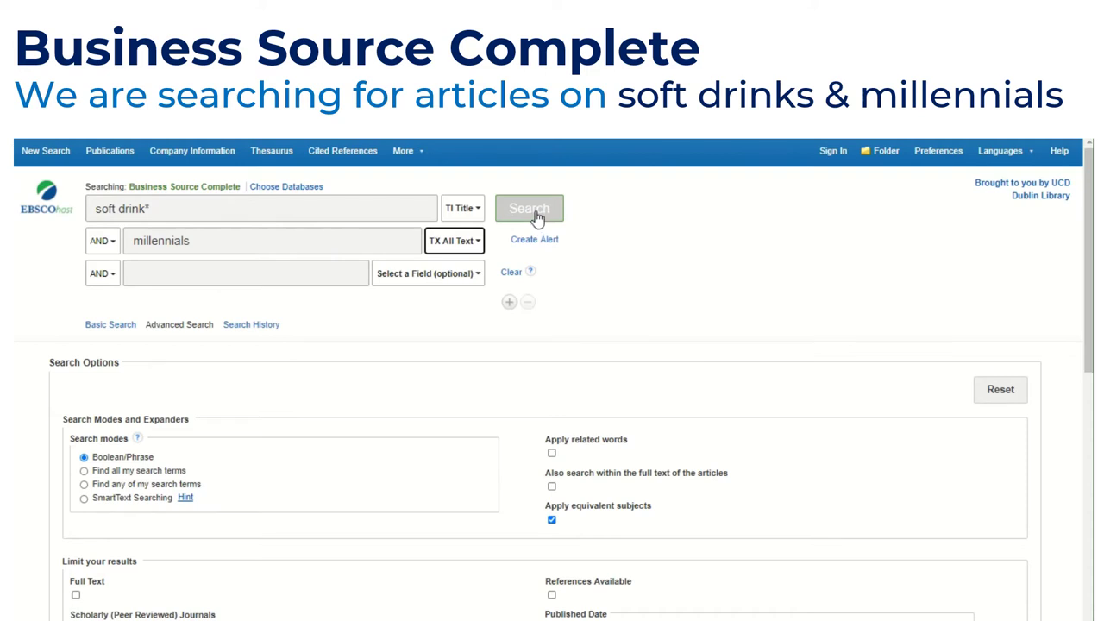
{"action": "left_click", "coordinate": [536, 217]}
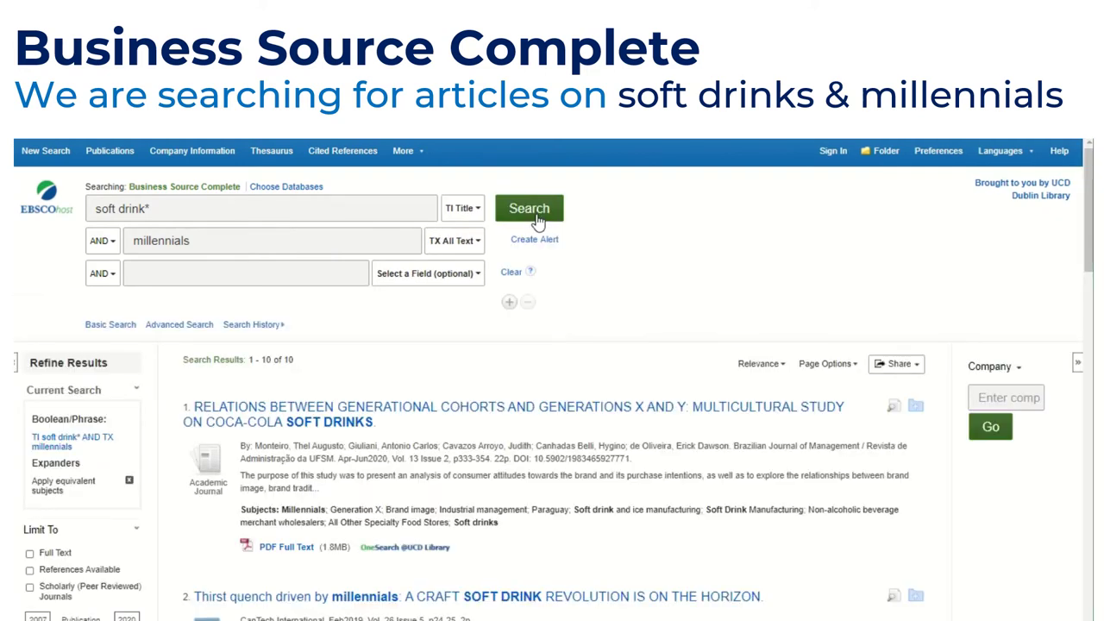
Limit the results to Full Text and open the PDF of the article "Thirst quench driven by millennials" for reading.
{"action": "left_click", "coordinate": [30, 554]}
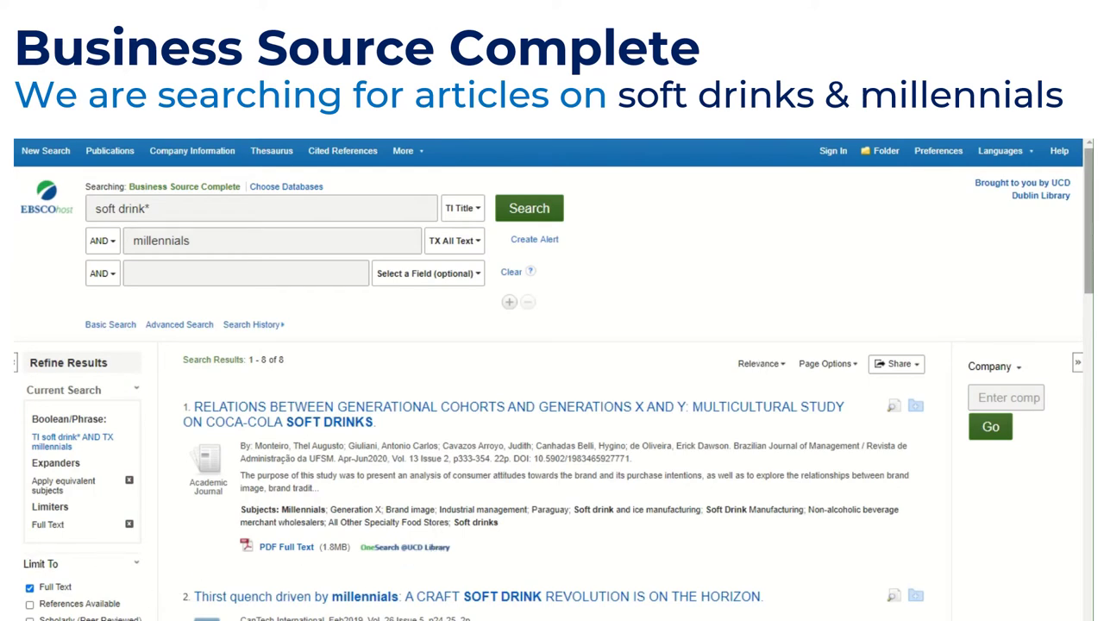
{"action": "scroll", "coordinate": [1092, 177], "scroll_direction": "down", "scroll_amount": 3}
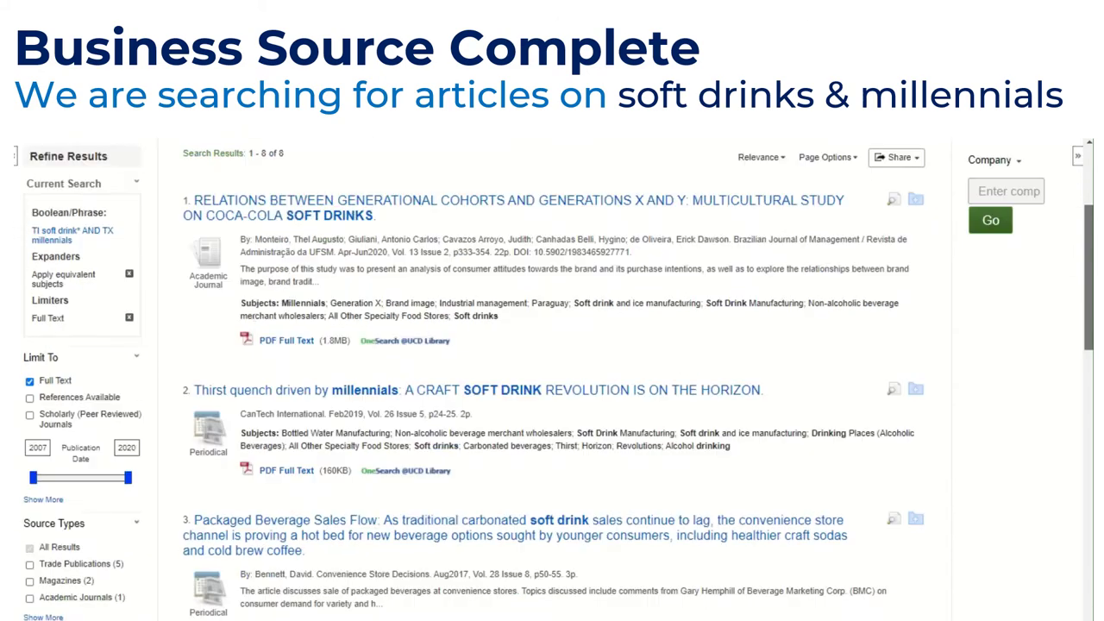
{"action": "scroll", "coordinate": [554, 379], "scroll_direction": "down", "scroll_amount": 1}
{"action": "scroll", "coordinate": [553, 379], "scroll_direction": "up", "scroll_amount": 1}
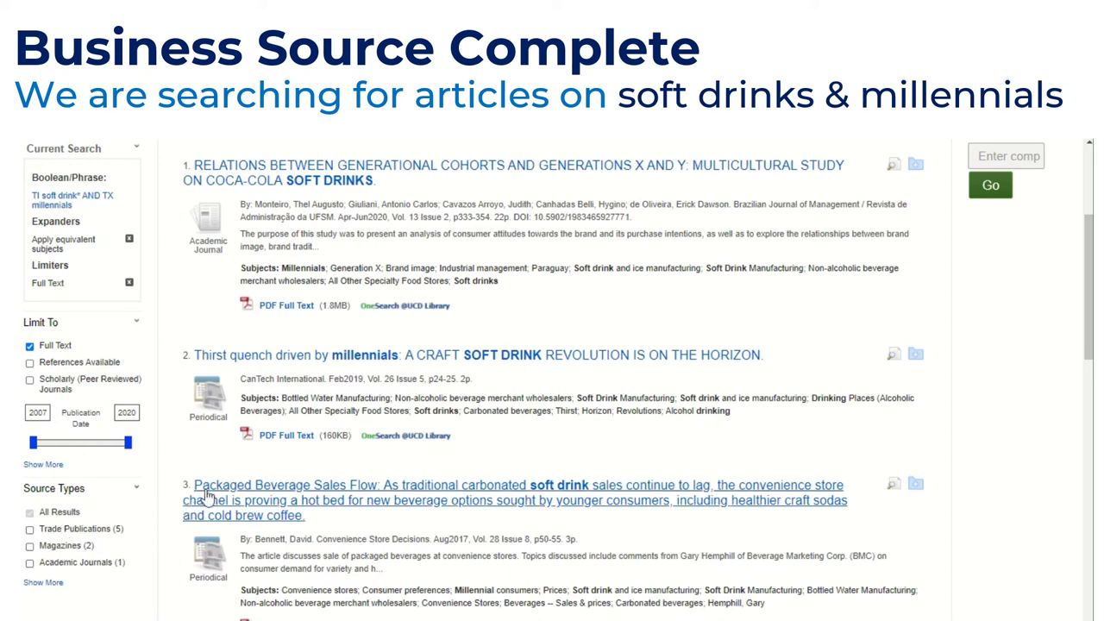
{"action": "left_click", "coordinate": [288, 438]}
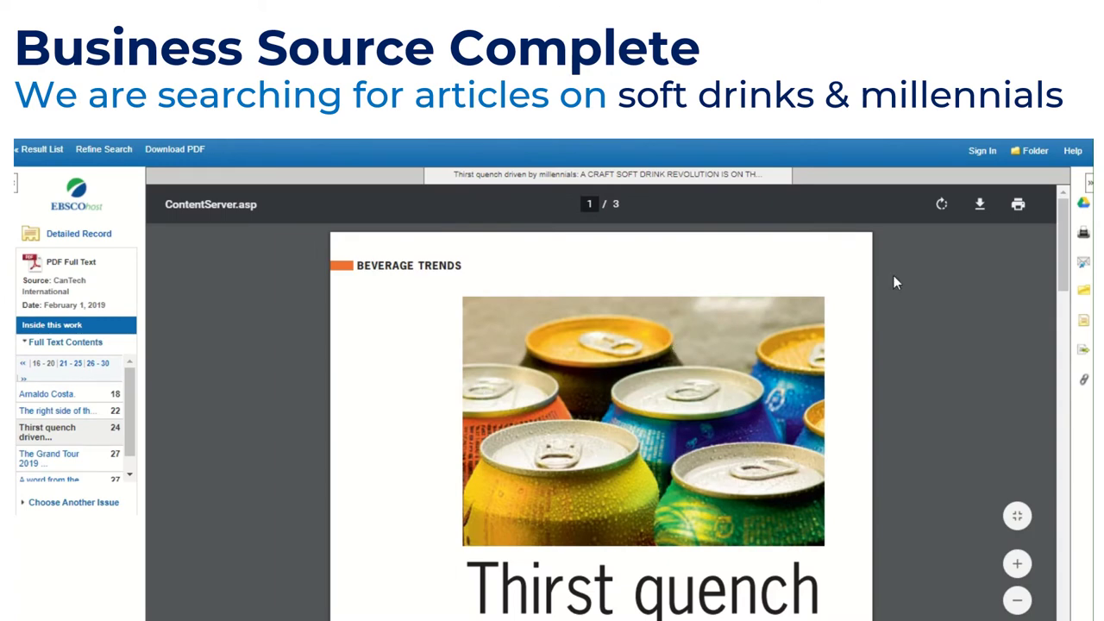
{"action": "left_click_drag", "start_coordinate": [1064, 243], "coordinate": [1086, 384]}
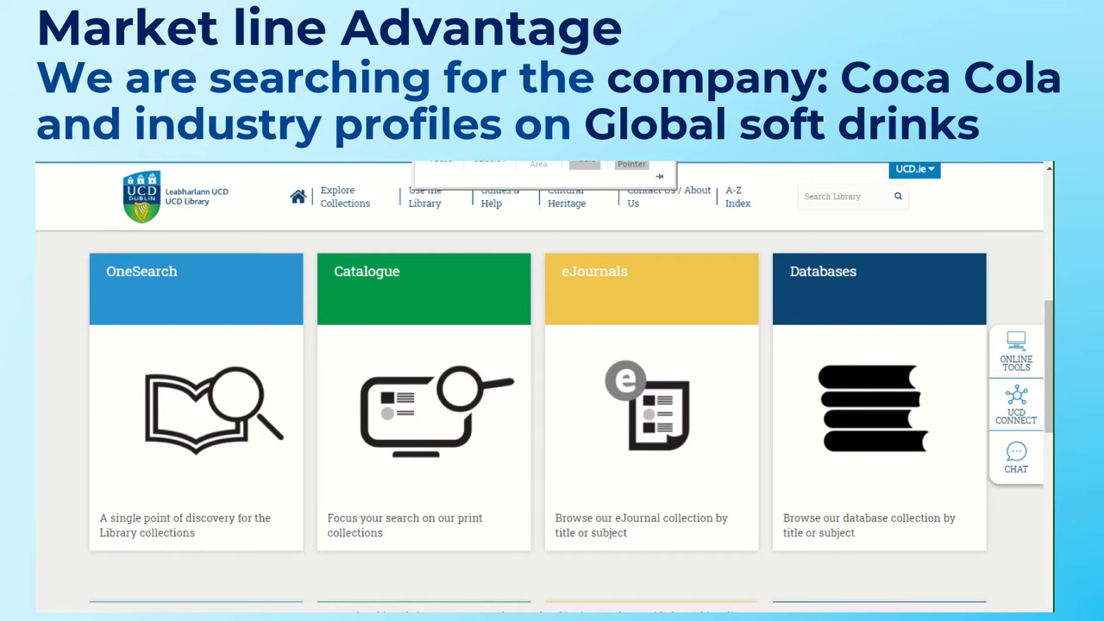
Switch to the UCD Library site, search its databases for "marketline advantage" and open Marketline Advantage.
{"action": "left_click", "coordinate": [845, 276]}
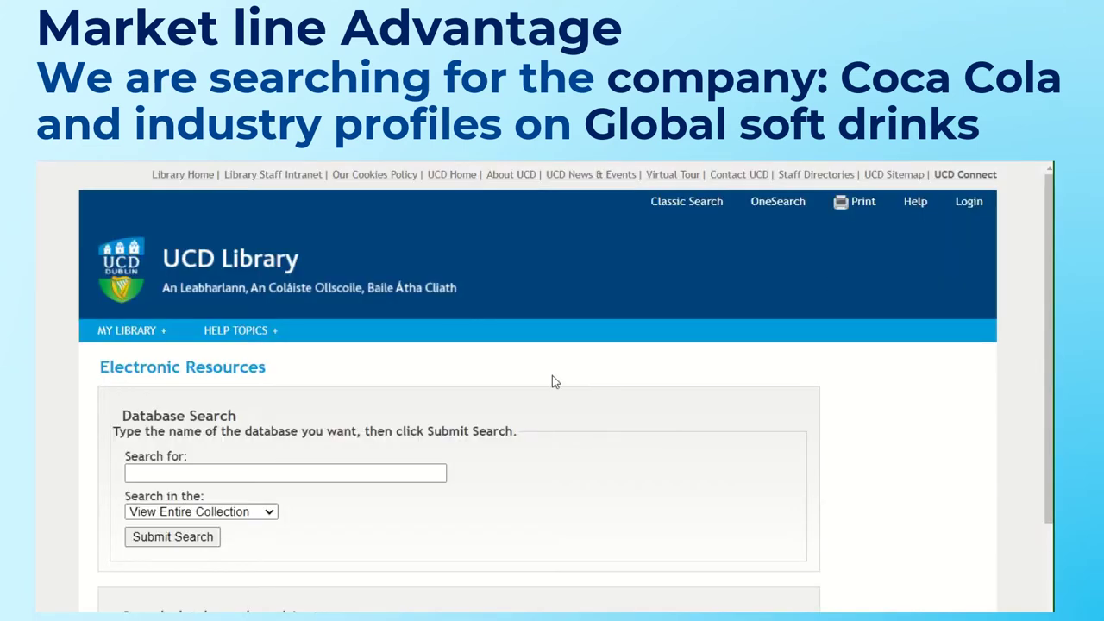
{"action": "left_click", "coordinate": [161, 472]}
{"action": "type", "text": "ma"}
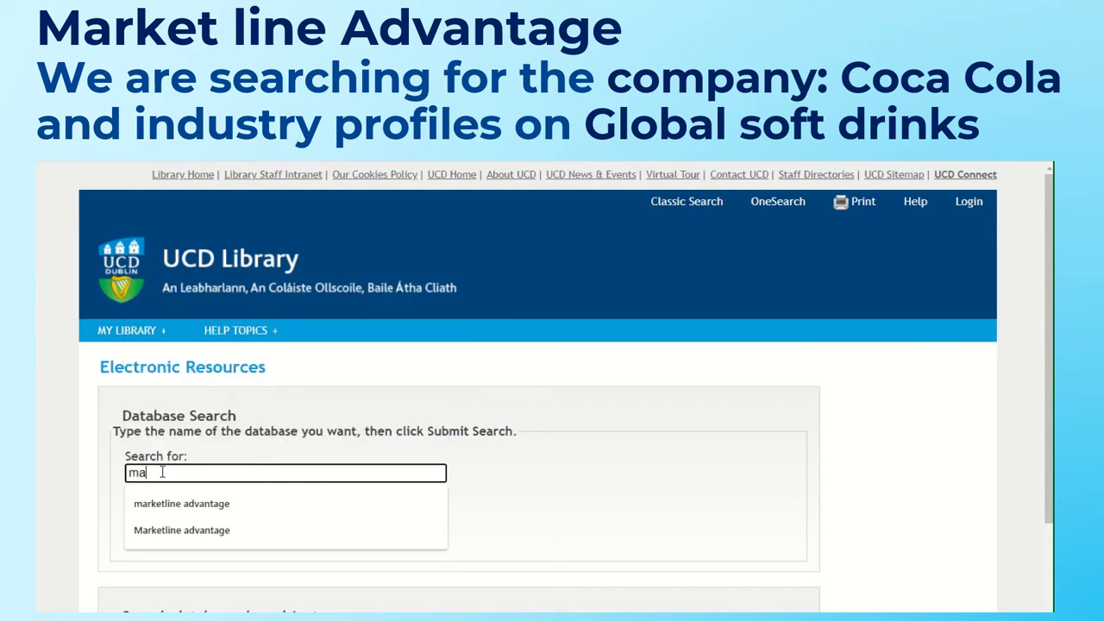
{"action": "type", "text": "rketline advantage"}
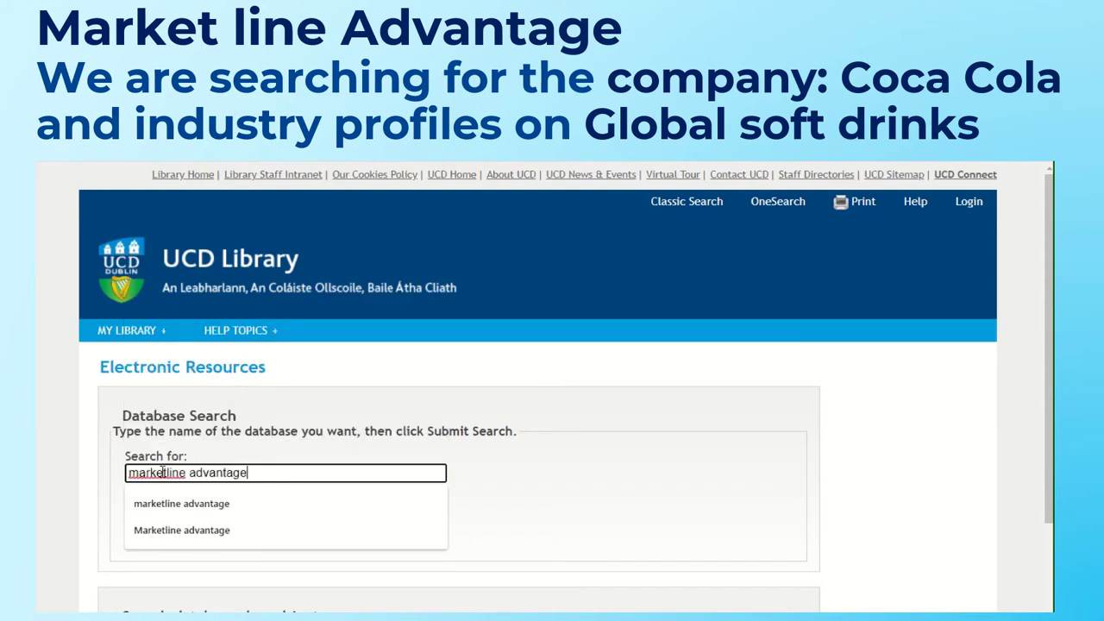
{"action": "left_click", "coordinate": [488, 486]}
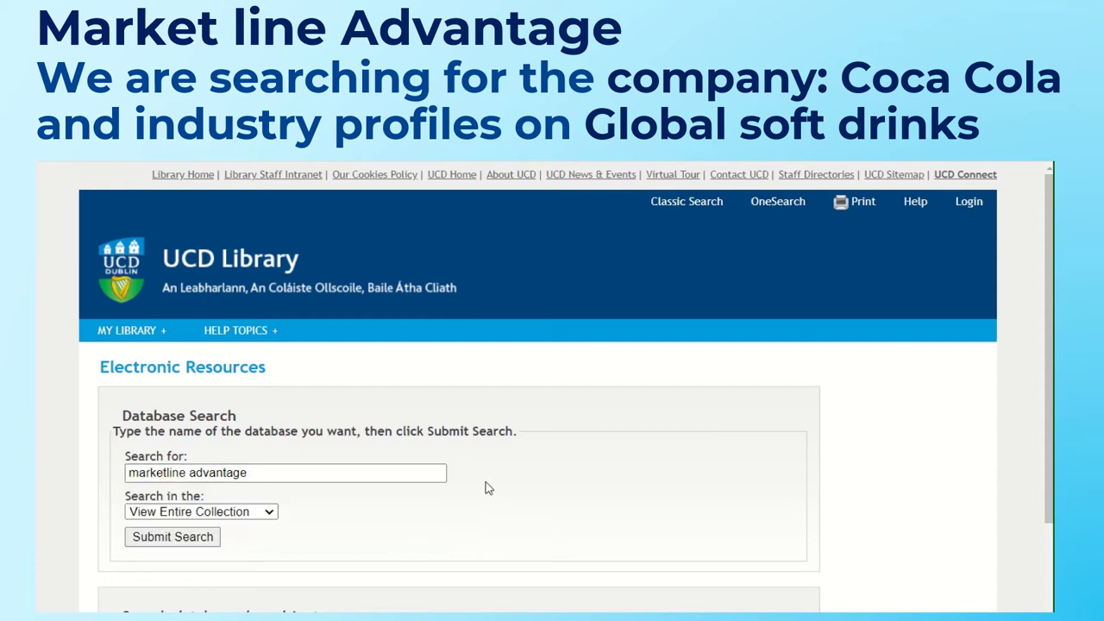
{"action": "left_click", "coordinate": [138, 538]}
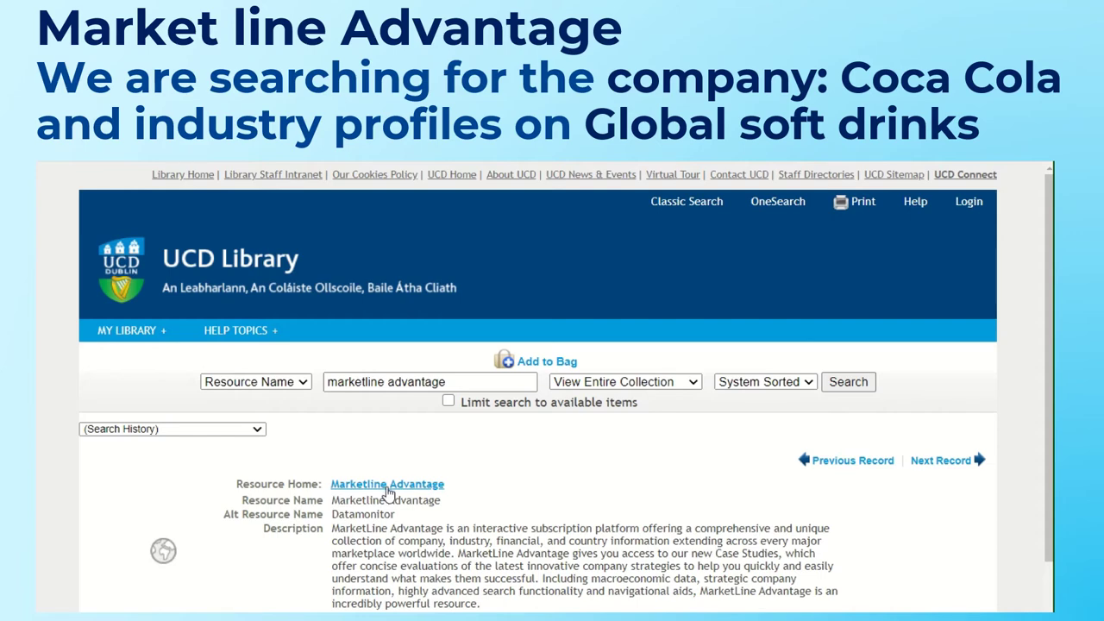
{"action": "left_click", "coordinate": [388, 485]}
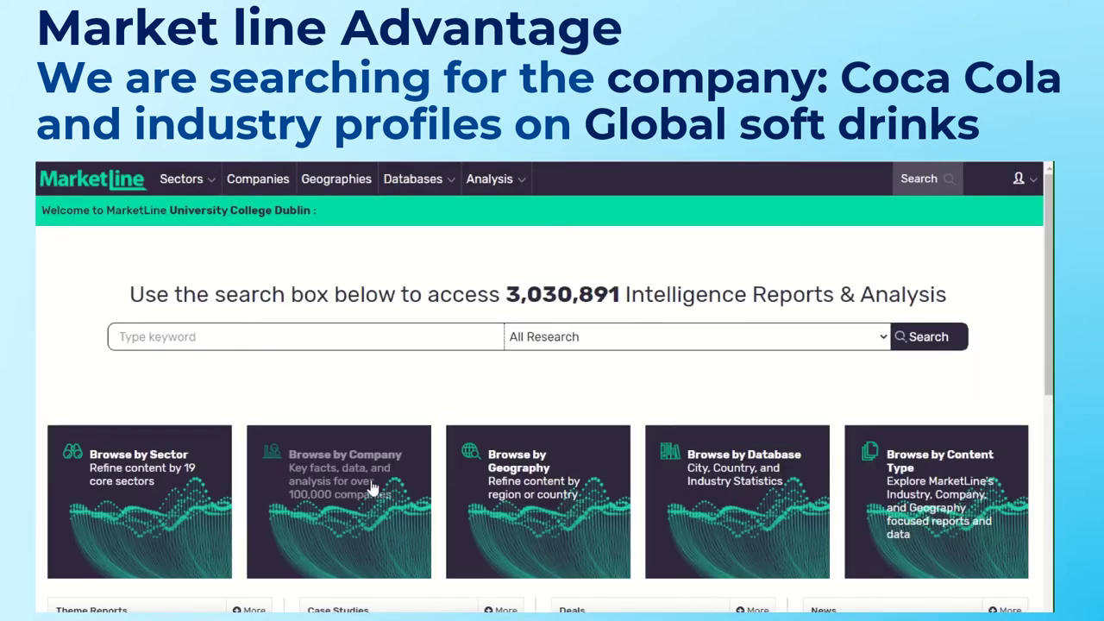
{"action": "left_click", "coordinate": [204, 187]}
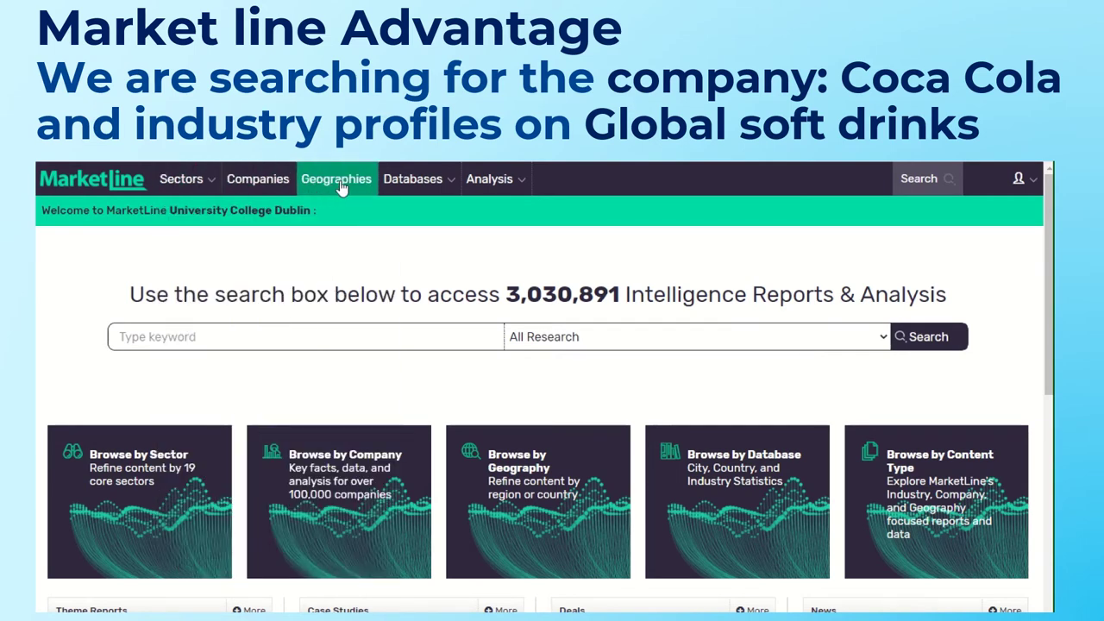
{"action": "mouse_move", "coordinate": [405, 181]}
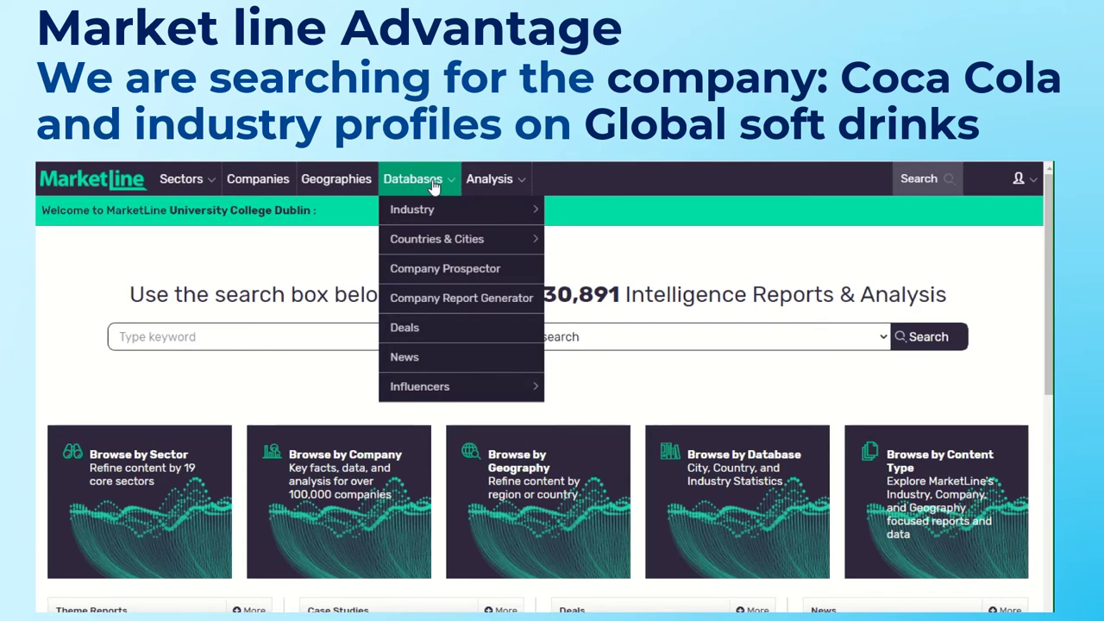
{"action": "mouse_move", "coordinate": [454, 249]}
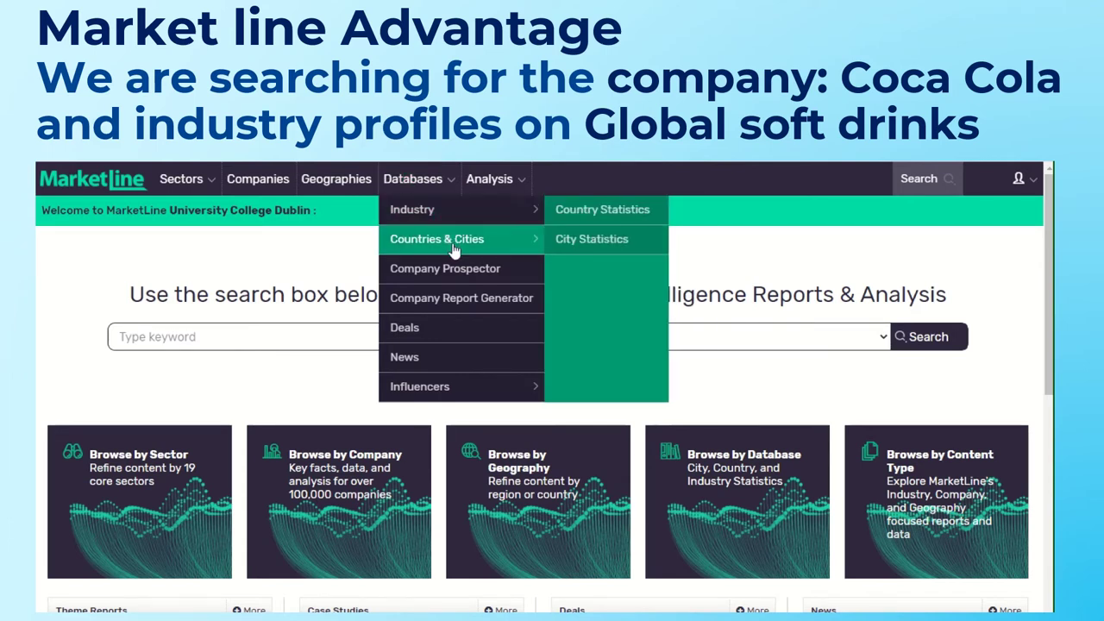
{"action": "mouse_move", "coordinate": [494, 185]}
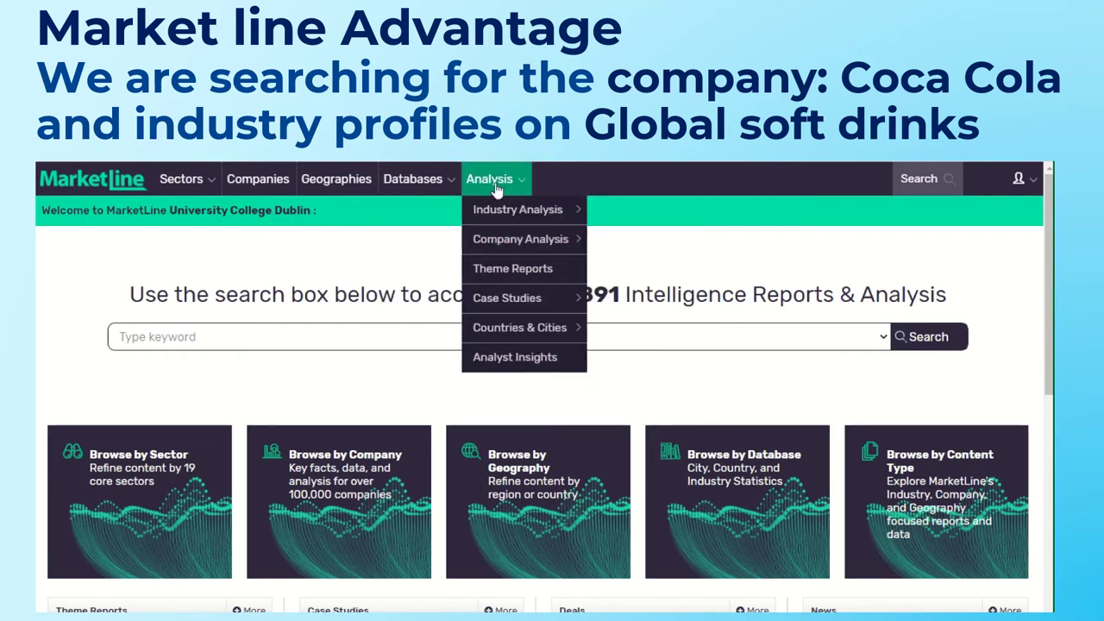
Search the MarketLine company listing for "The Coca-Cola Co" and open that company's overview page.
{"action": "left_click", "coordinate": [258, 179]}
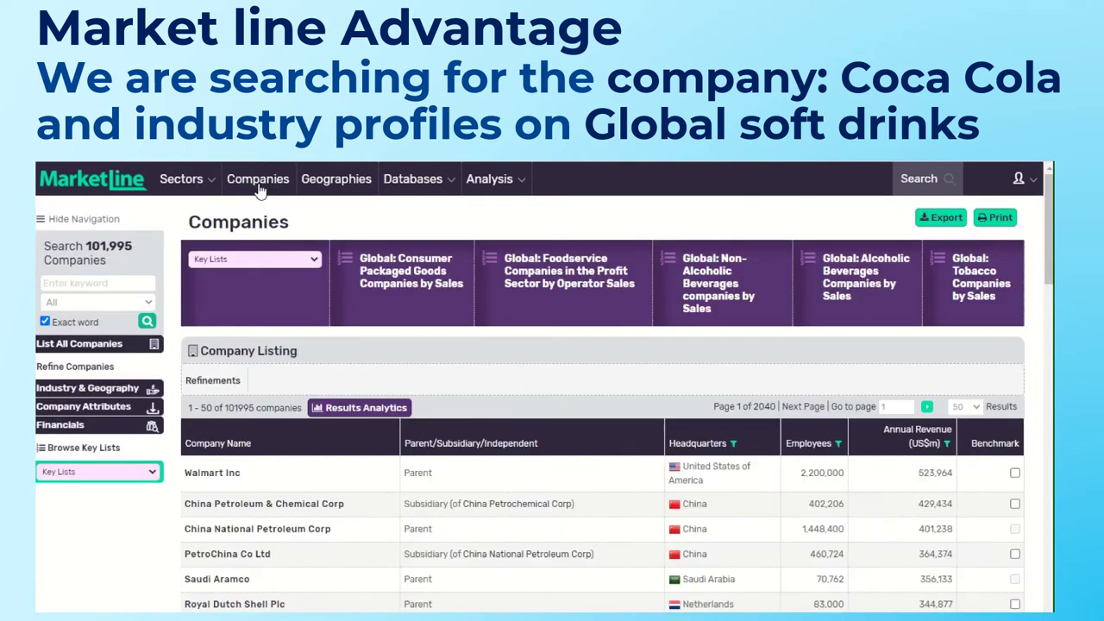
{"action": "left_click", "coordinate": [76, 284]}
{"action": "type", "text": "coca"}
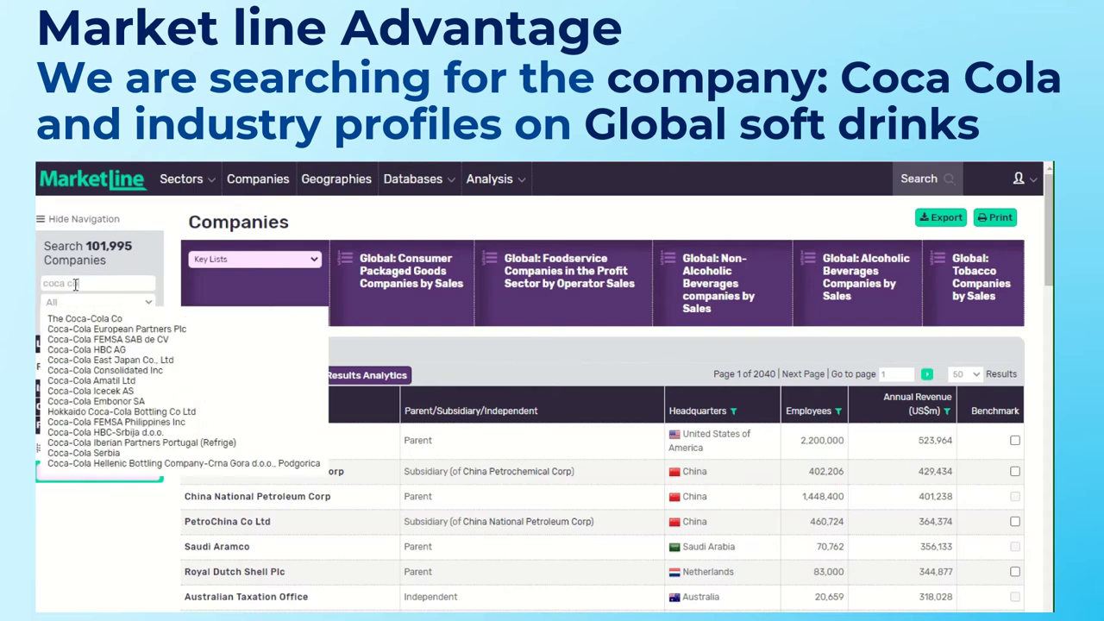
{"action": "type", "text": " co"}
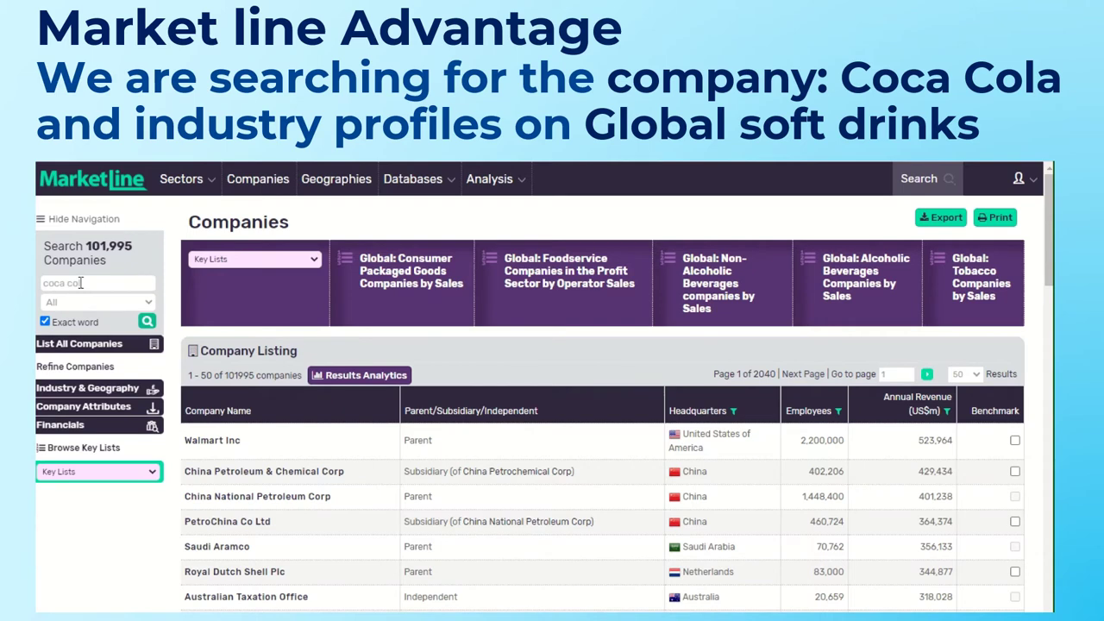
{"action": "type", "text": "l"}
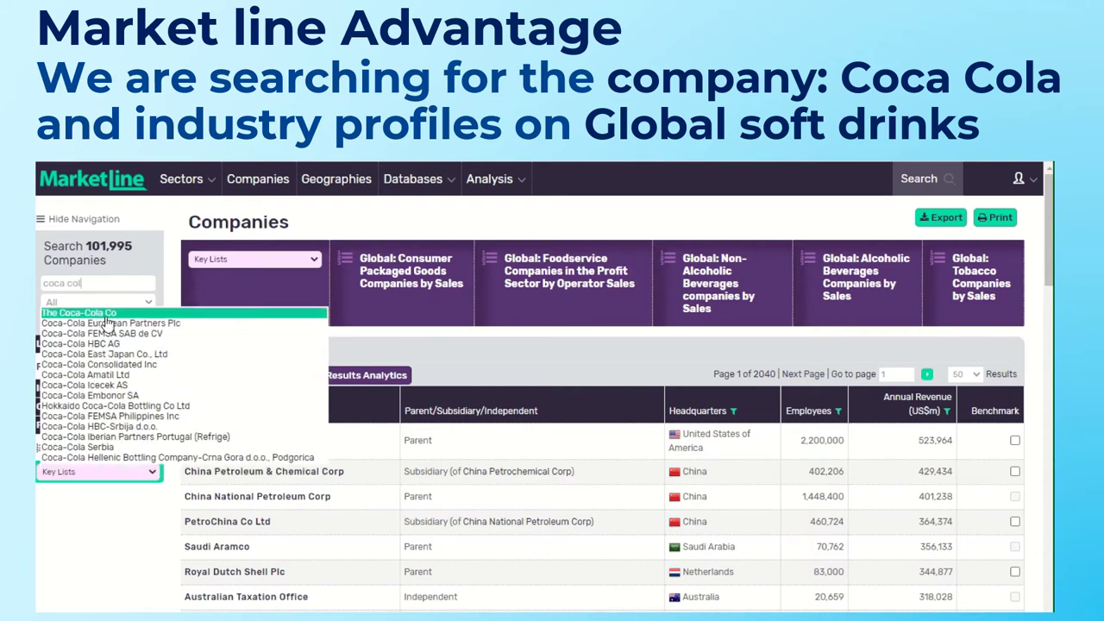
{"action": "left_click", "coordinate": [107, 314]}
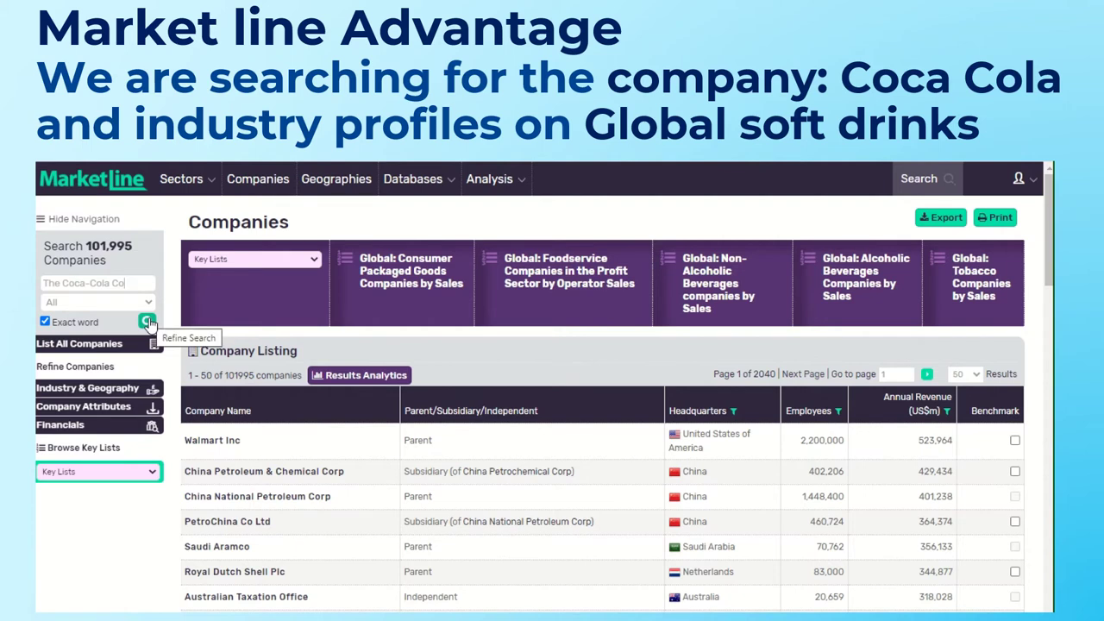
{"action": "left_click", "coordinate": [149, 323]}
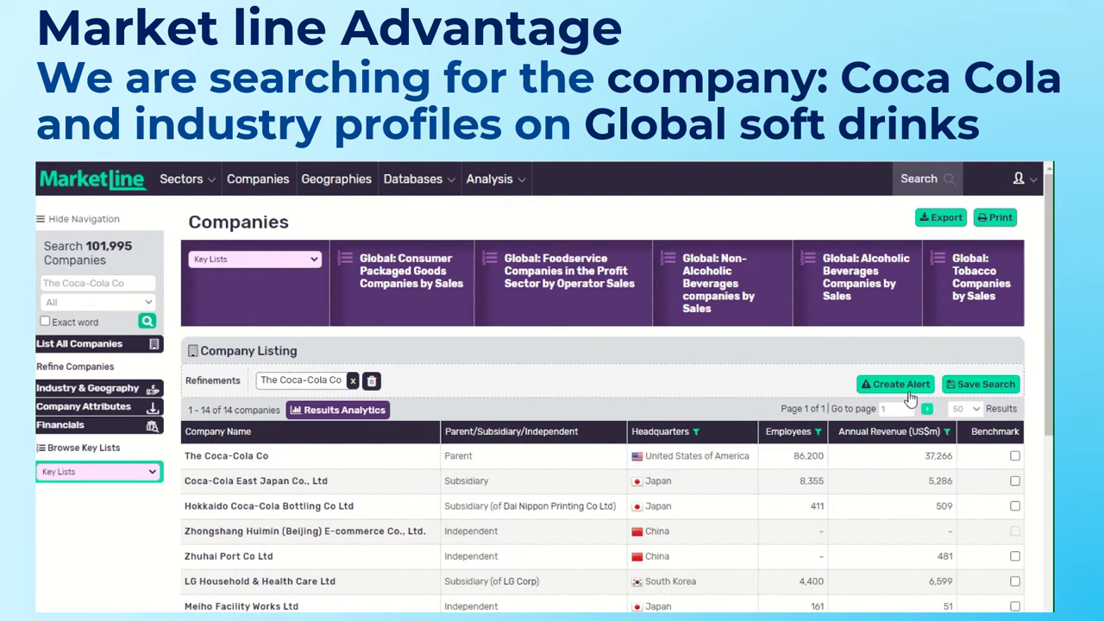
{"action": "left_click", "coordinate": [234, 462]}
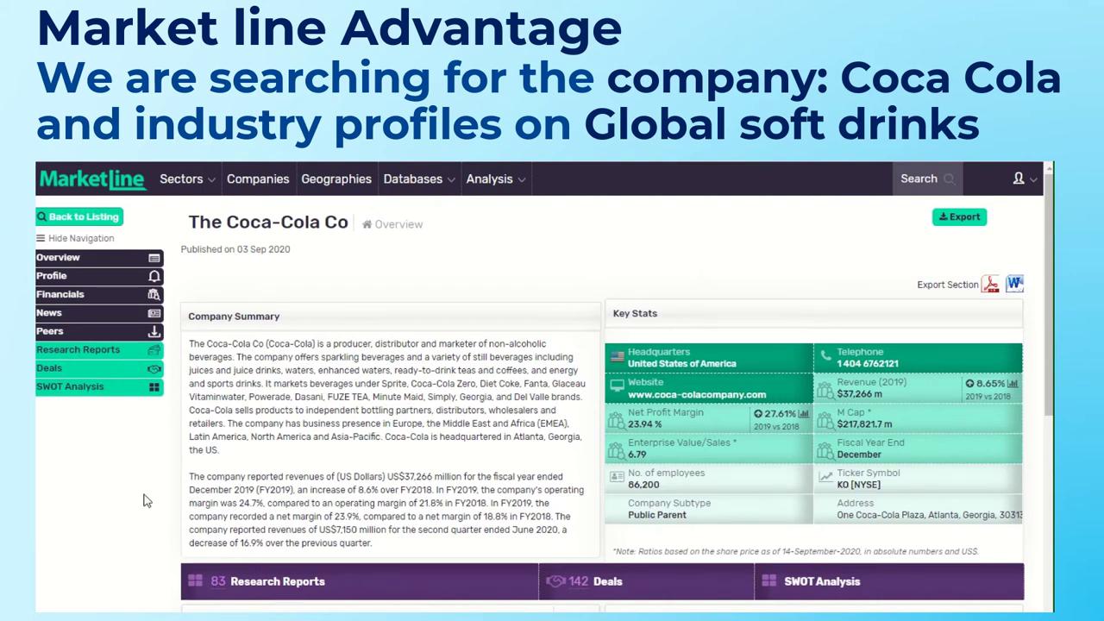
Open The Coca-Cola Co's profile and review its business description and business segments.
{"action": "left_click", "coordinate": [63, 281]}
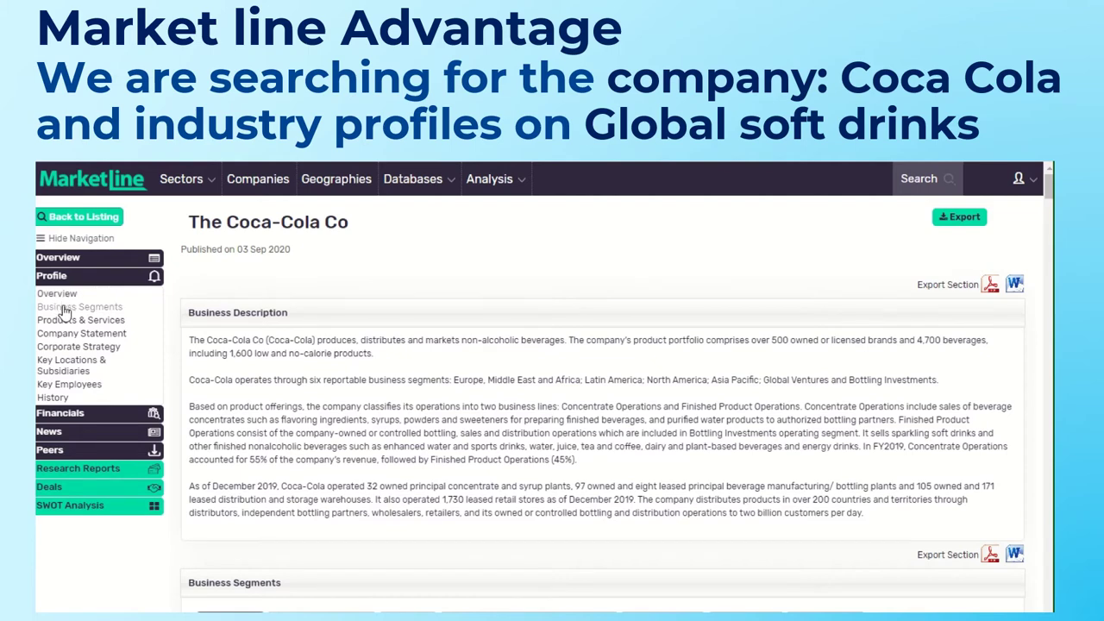
{"action": "scroll", "coordinate": [63, 297], "scroll_direction": "down", "scroll_amount": 1}
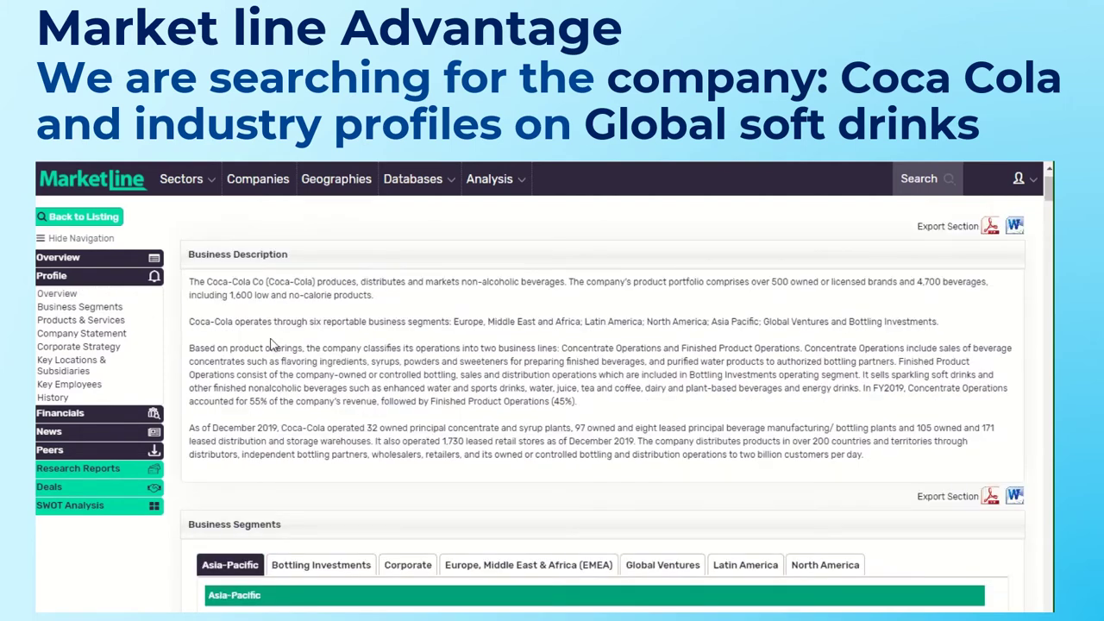
{"action": "left_click_drag", "start_coordinate": [1047, 197], "coordinate": [1050, 212]}
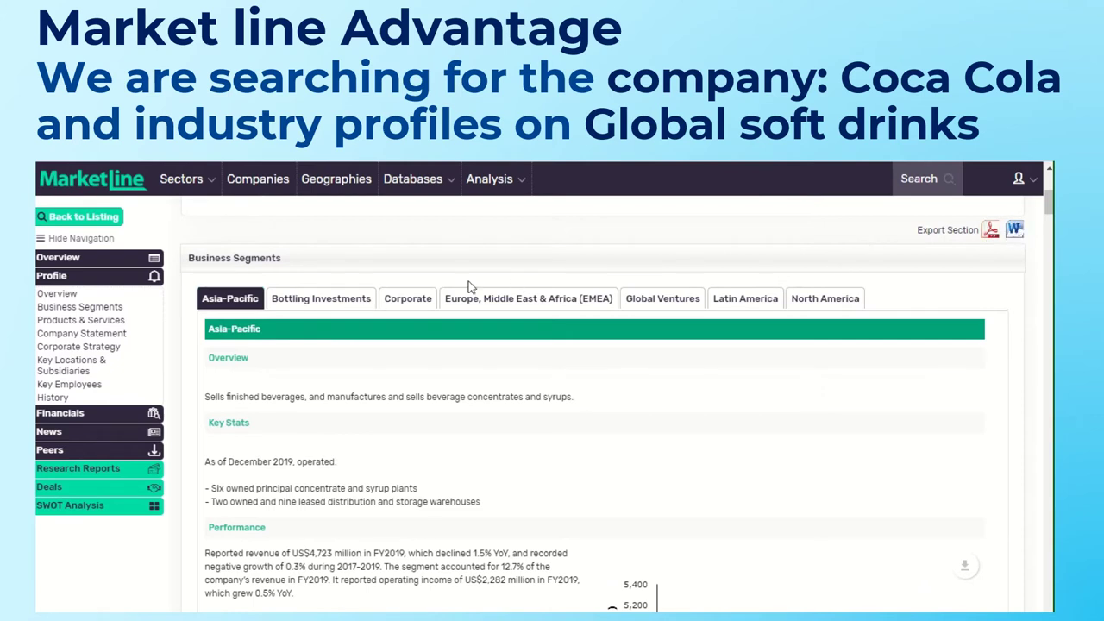
Open The Coca-Cola Co's financials and review the financial announcements and annual financial statements.
{"action": "left_click", "coordinate": [88, 417]}
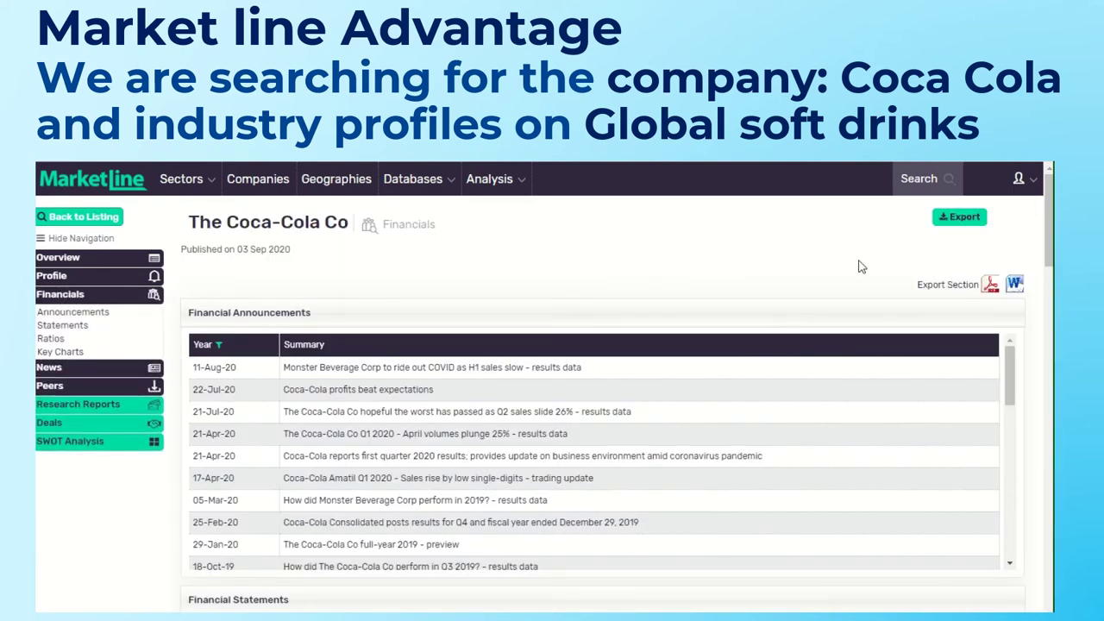
{"action": "scroll", "coordinate": [1045, 207], "scroll_direction": "down", "scroll_amount": 5}
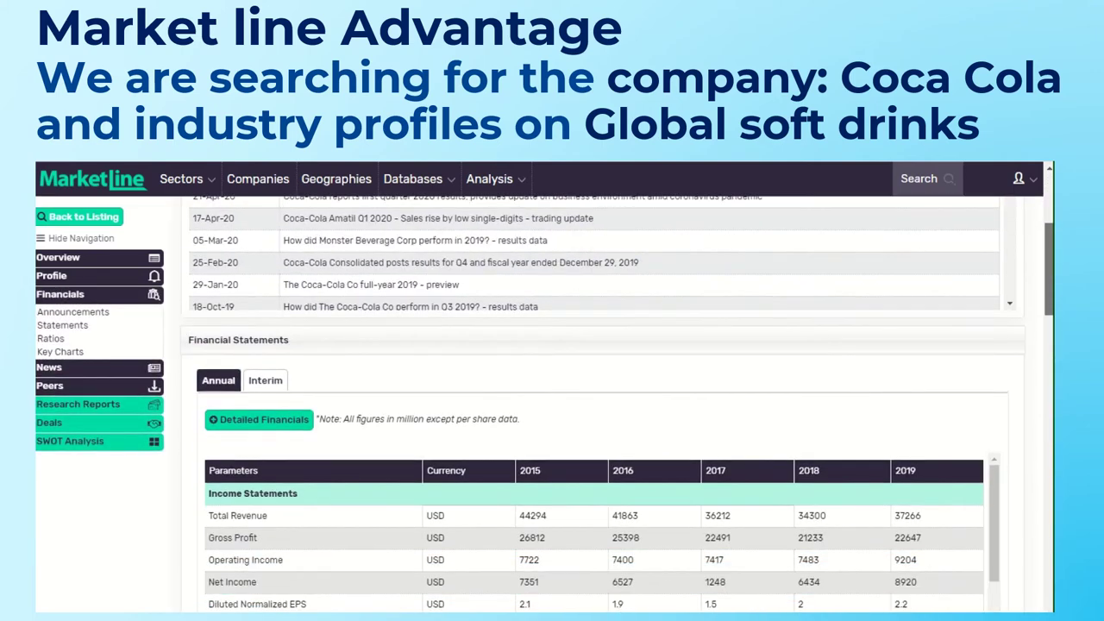
{"action": "scroll", "coordinate": [604, 396], "scroll_direction": "down", "scroll_amount": 6}
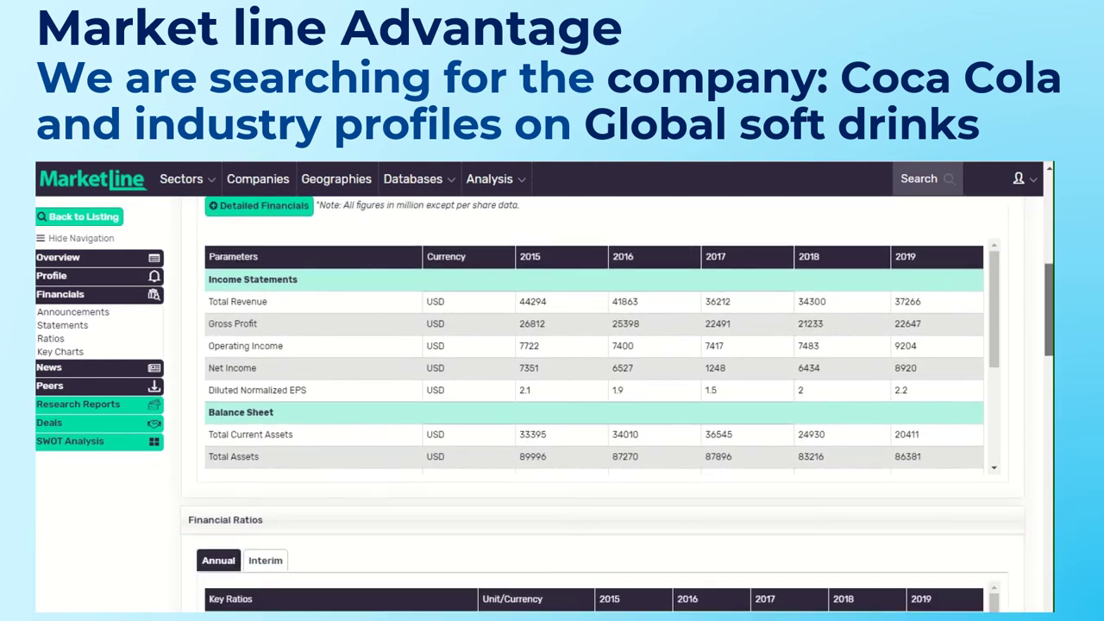
Review The Coca-Cola Co's key financial charts and open its peers' competitor metrics.
{"action": "scroll", "coordinate": [604, 396], "scroll_direction": "down", "scroll_amount": 4}
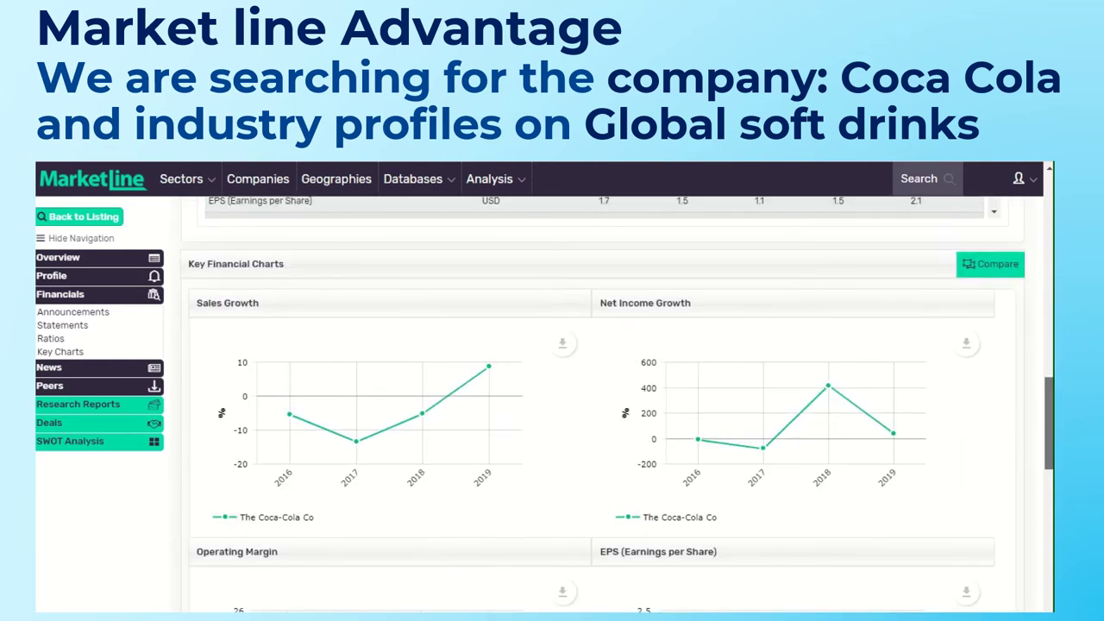
{"action": "scroll", "coordinate": [604, 396], "scroll_direction": "down", "scroll_amount": 1}
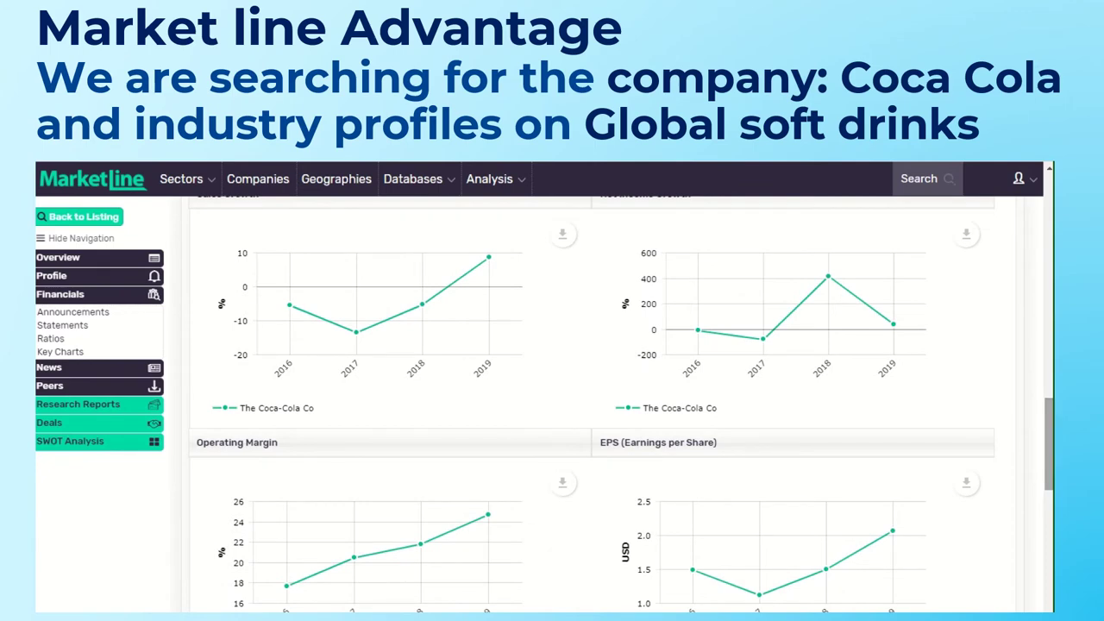
{"action": "left_click", "coordinate": [82, 391]}
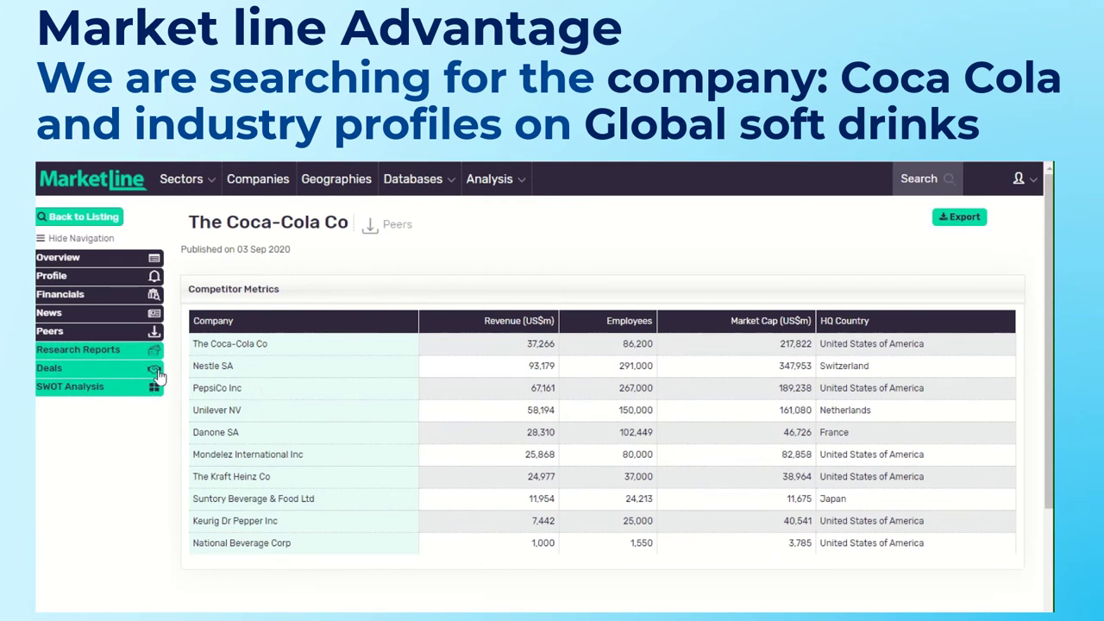
List the research reports related to The Coca-Cola Co and open the "Global - Carbonated Soft Drinks" industry profile.
{"action": "left_click", "coordinate": [110, 353]}
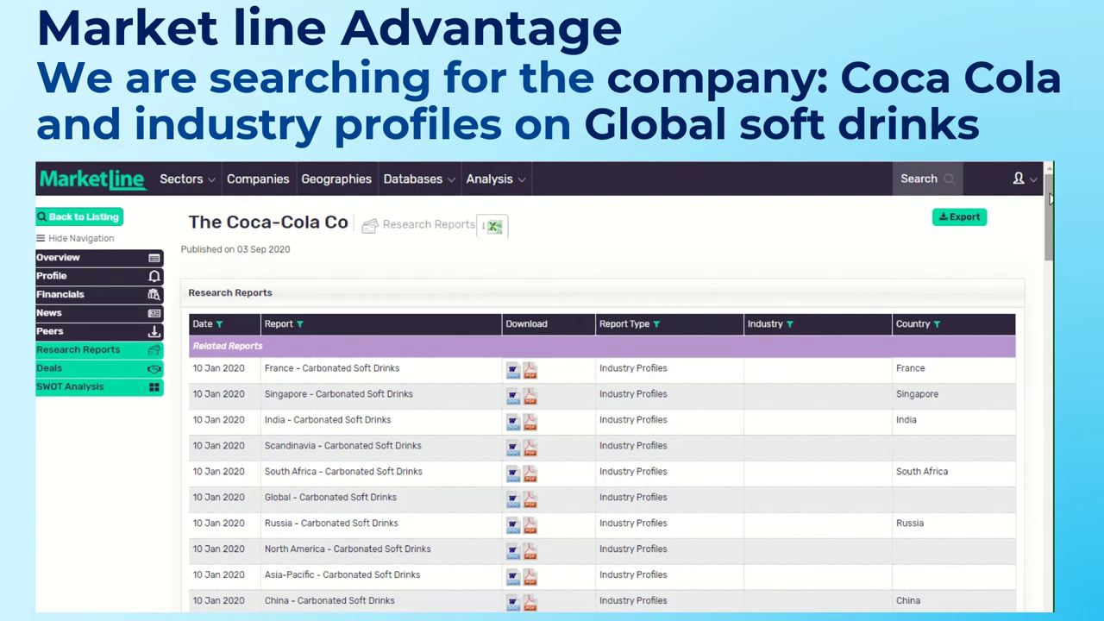
{"action": "scroll", "coordinate": [1050, 198], "scroll_direction": "down", "scroll_amount": 2}
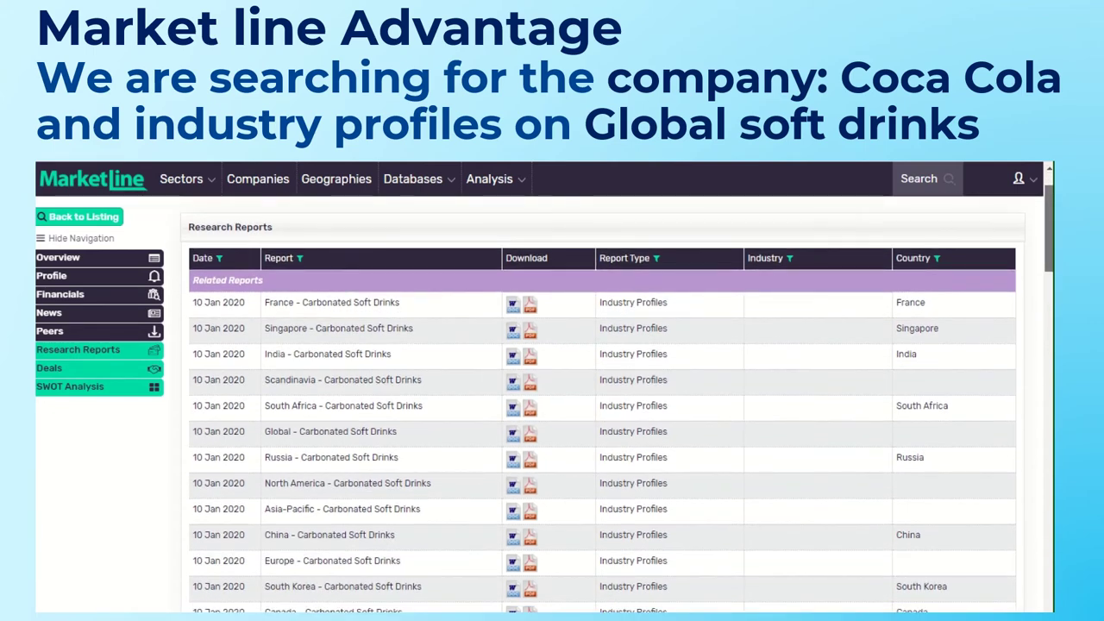
{"action": "left_click", "coordinate": [302, 435]}
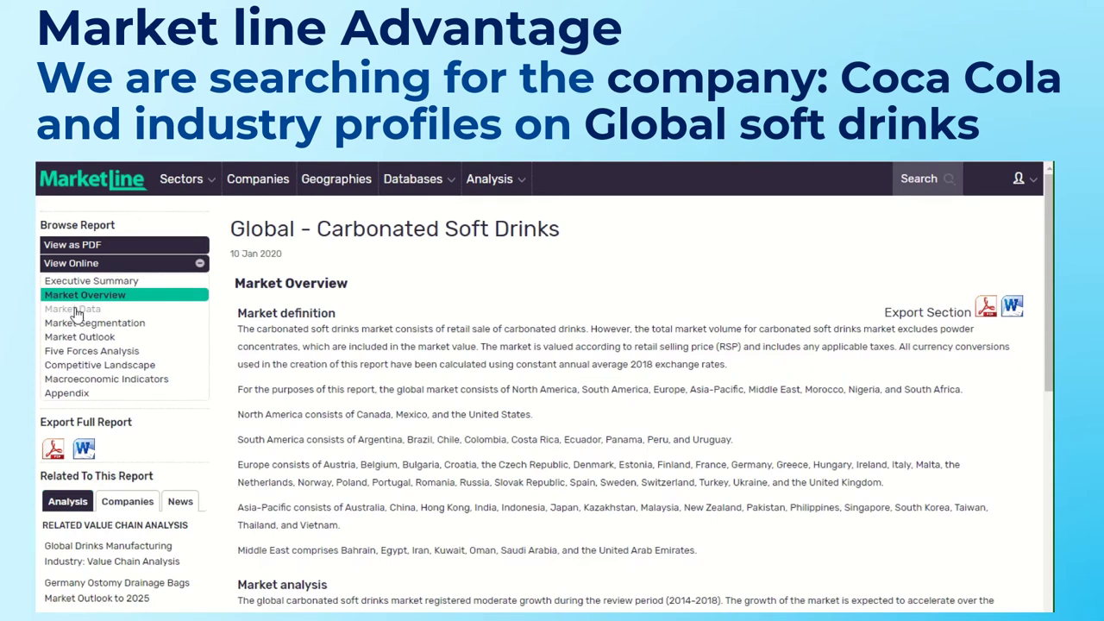
Open the Market Data section of the Global - Carbonated Soft Drinks report and review its market value and market volume tables.
{"action": "left_click", "coordinate": [76, 311]}
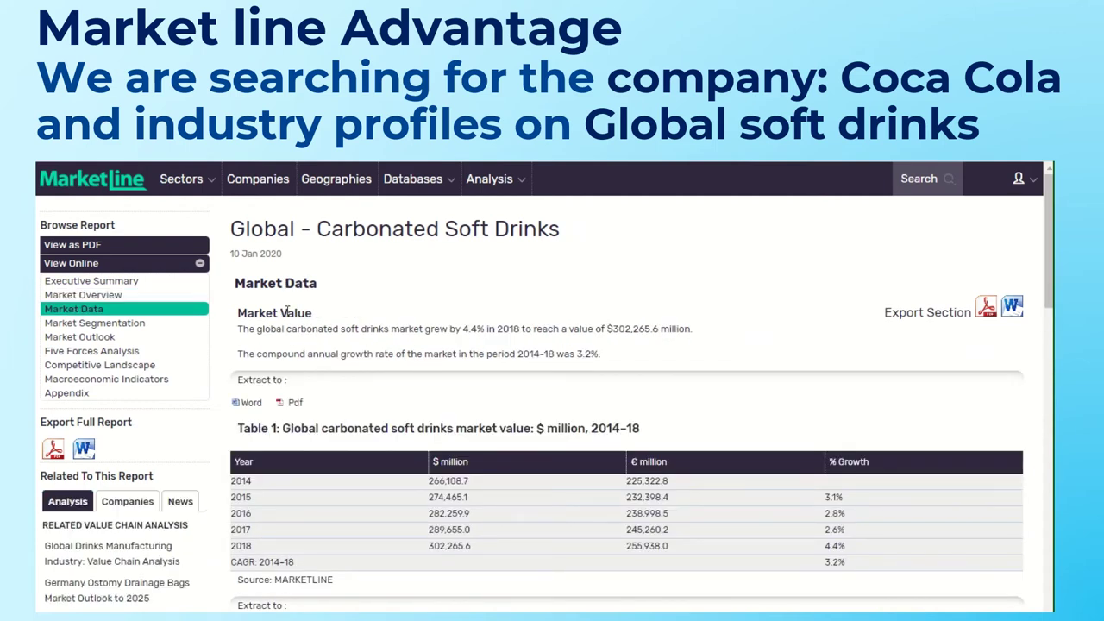
{"action": "scroll", "coordinate": [630, 397], "scroll_direction": "down", "scroll_amount": 5}
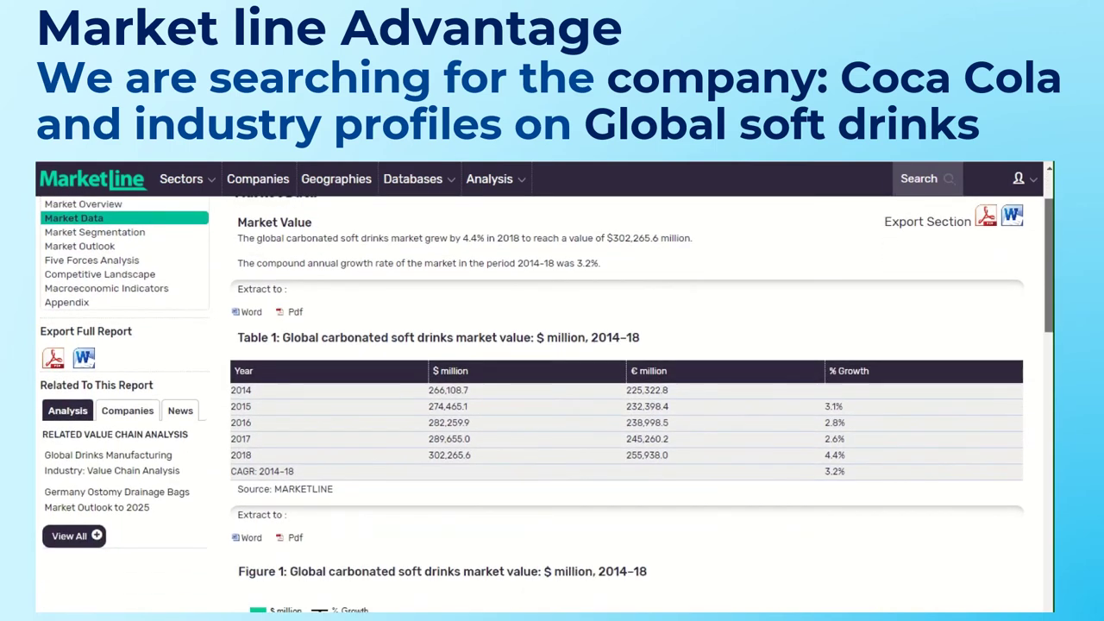
{"action": "scroll", "coordinate": [630, 397], "scroll_direction": "down", "scroll_amount": 6}
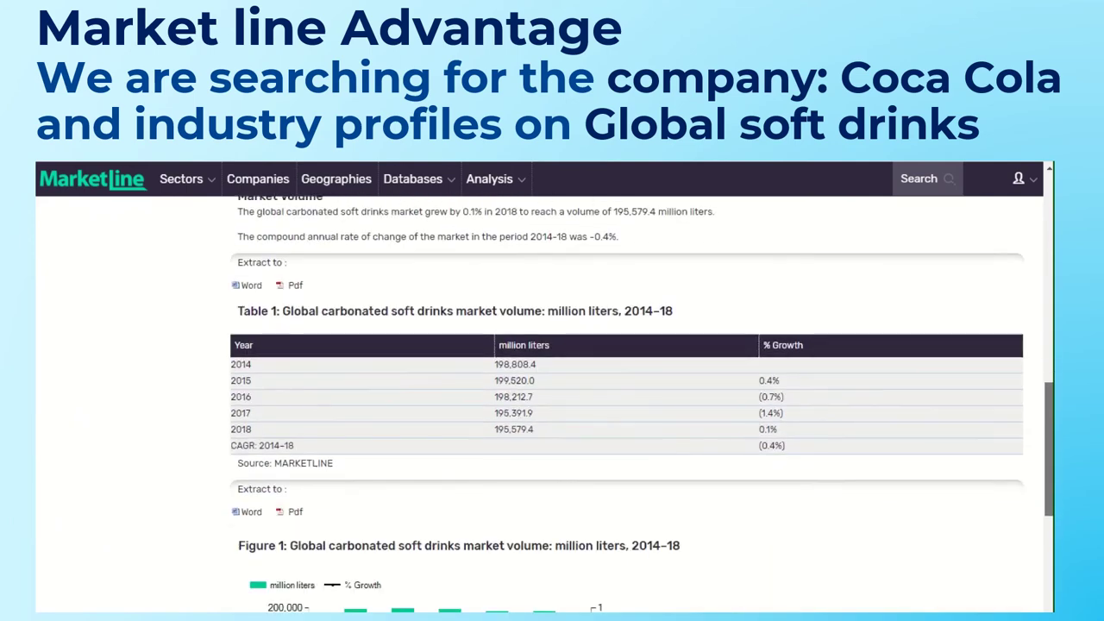
{"action": "scroll", "coordinate": [628, 396], "scroll_direction": "up", "scroll_amount": 10}
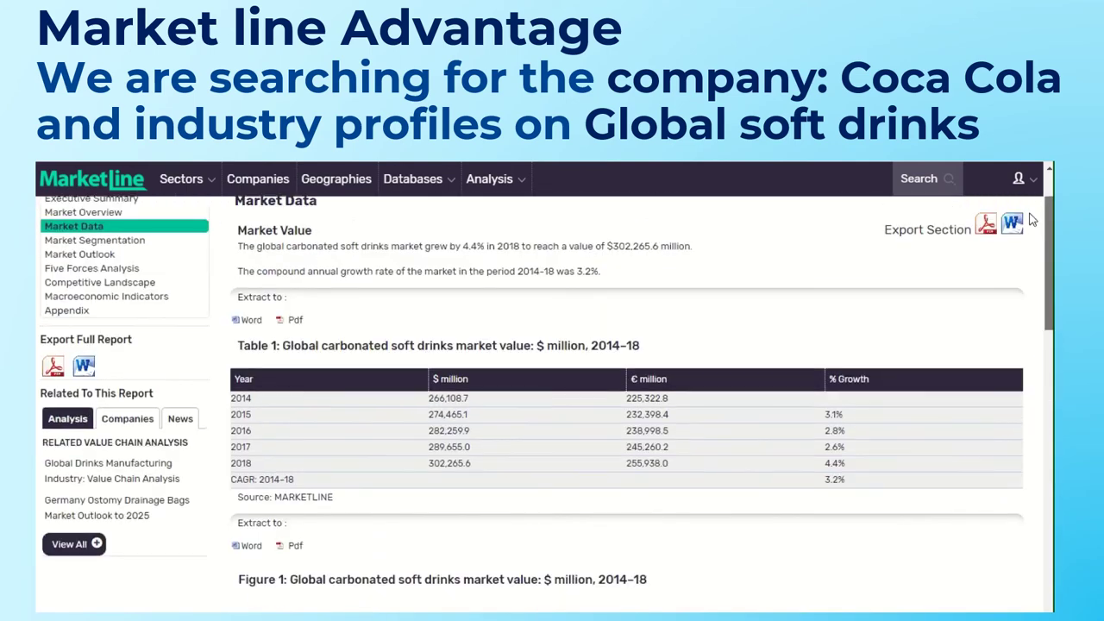